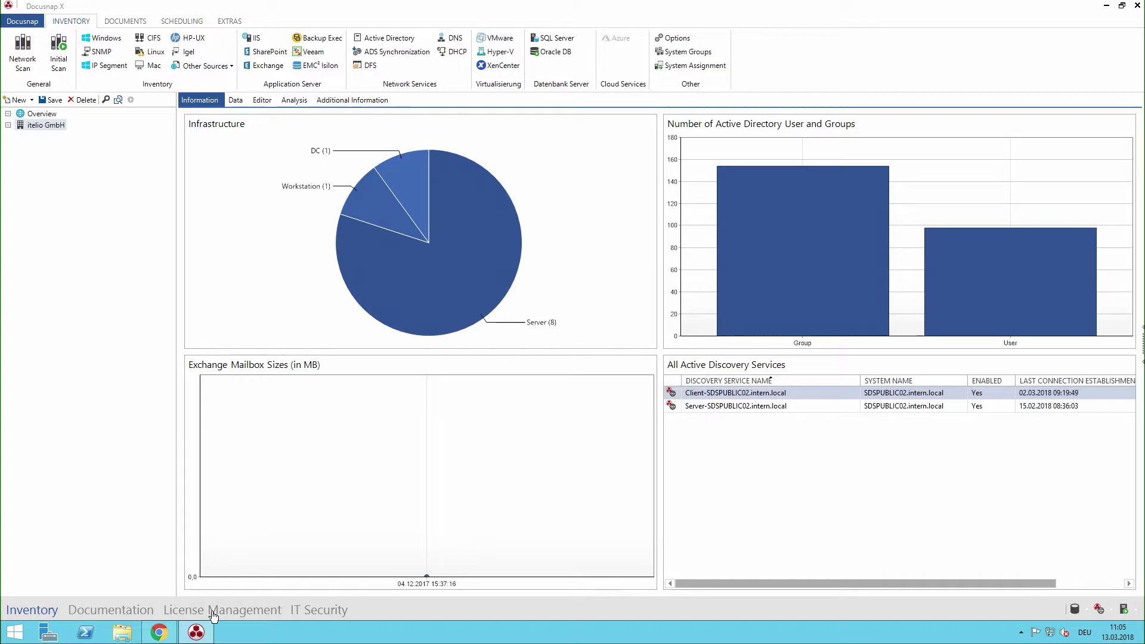
# Expand itelio GmbH > Assets > Other Assets and select Other Assets.
pyautogui.click(8, 126)
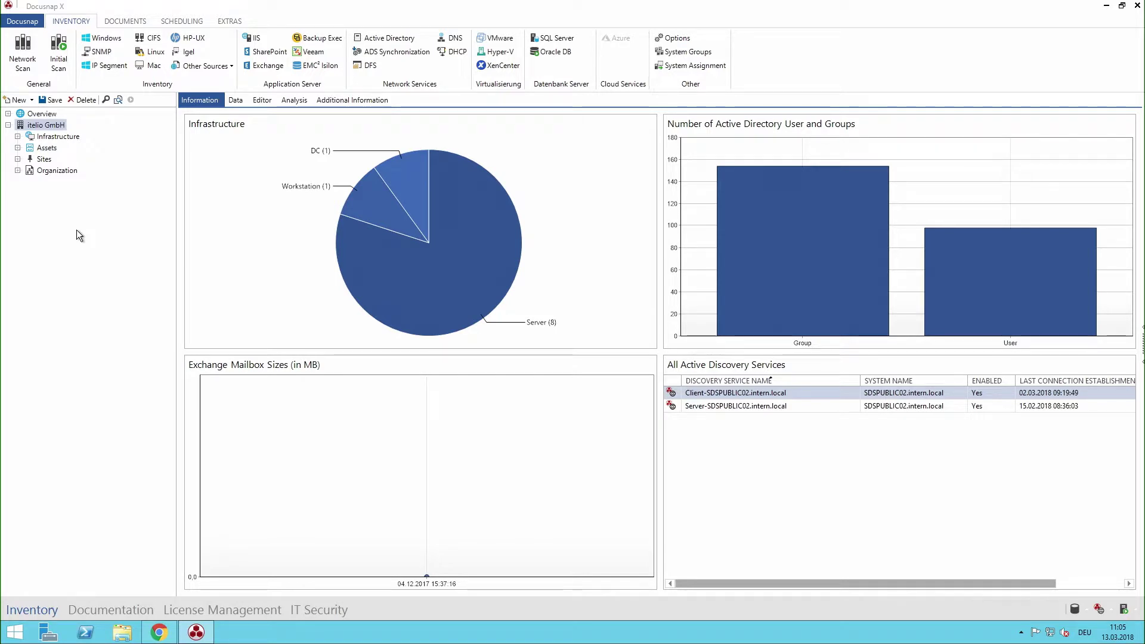
pyautogui.click(17, 147)
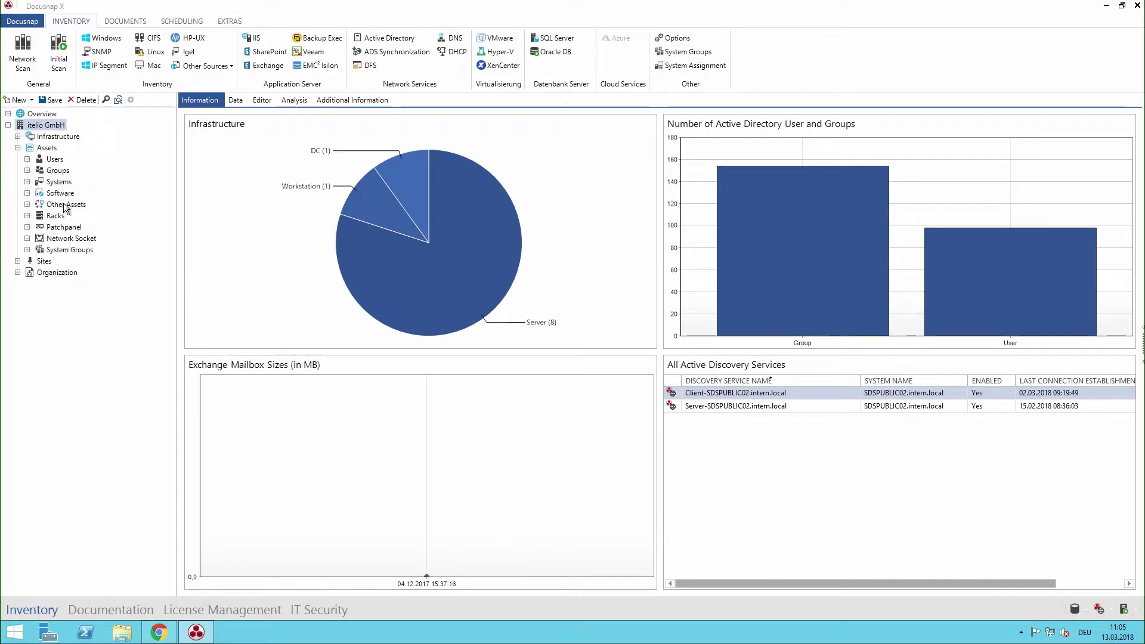
pyautogui.click(27, 205)
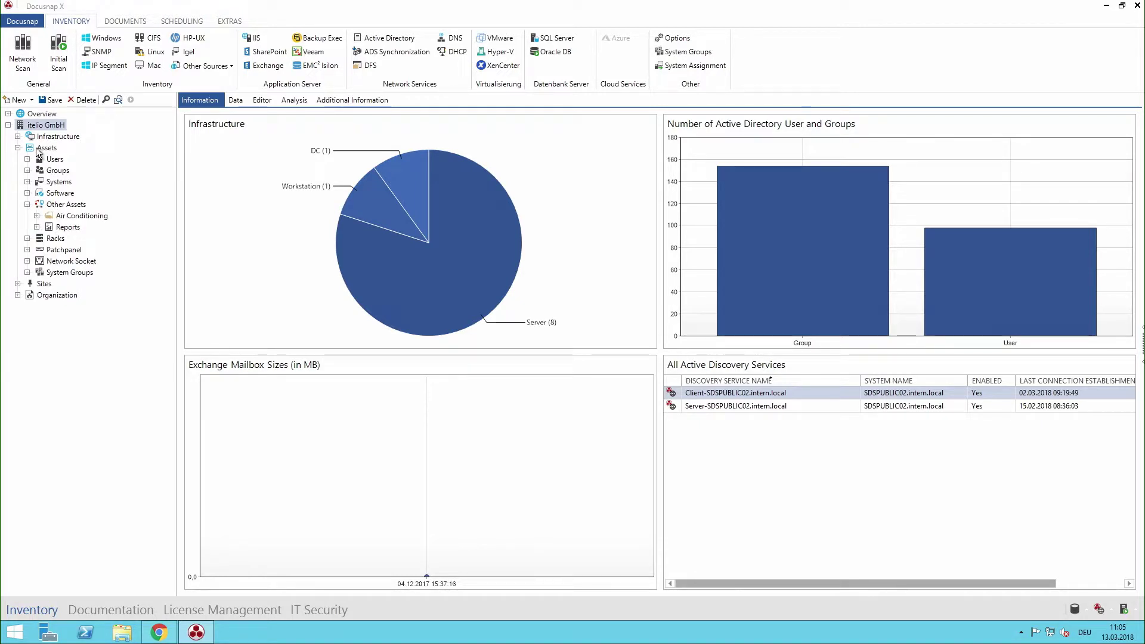
pyautogui.click(55, 206)
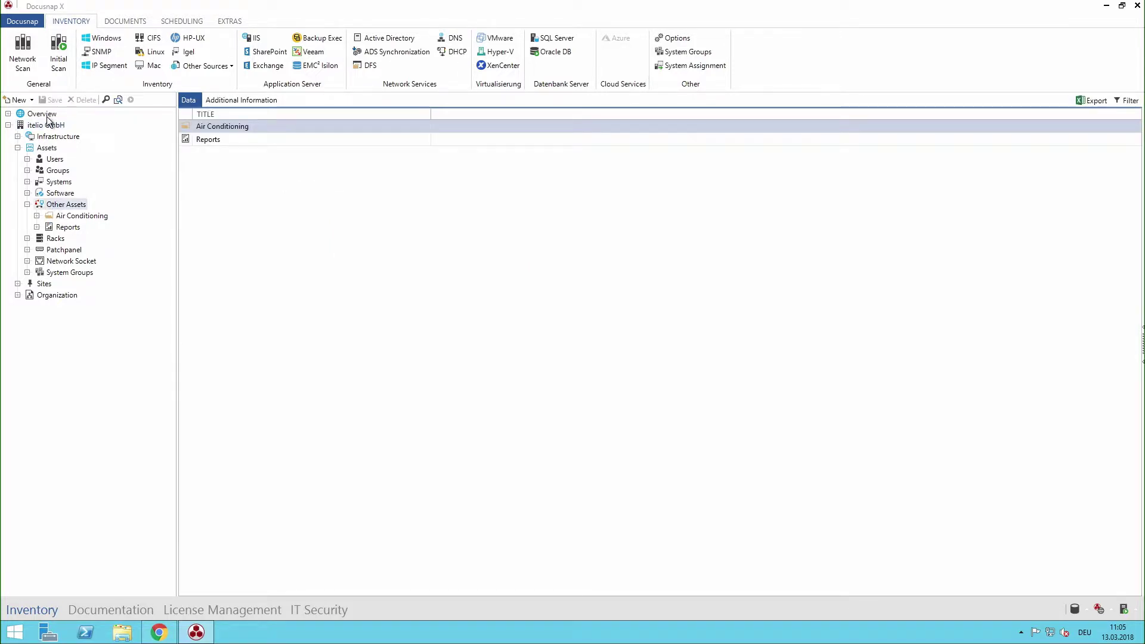
# Create a new directory named 'IT Systems' under Other Assets and save it.
pyautogui.click(30, 100)
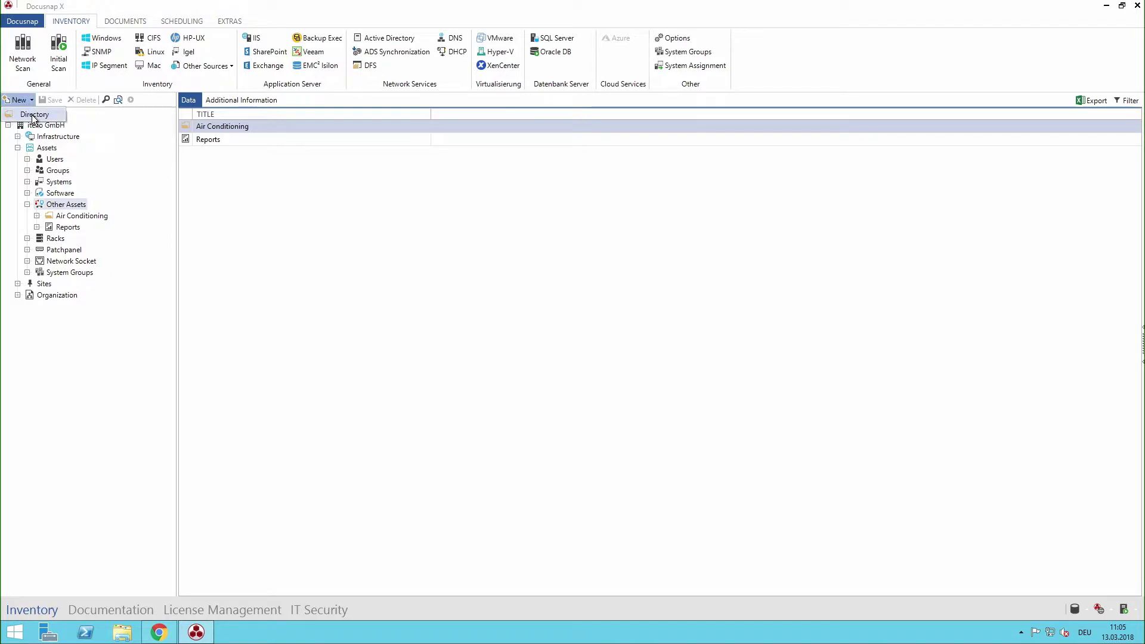
pyautogui.click(33, 116)
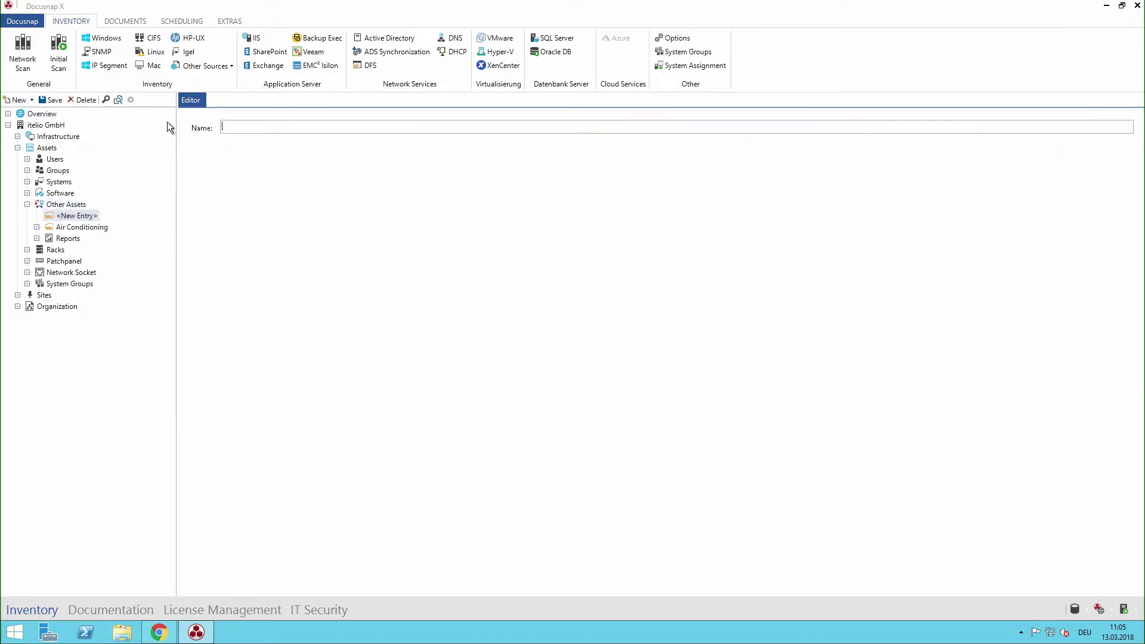
pyautogui.write('IT Struc')
pyautogui.press('BackSpace')
pyautogui.press('BackSpace')
pyautogui.press('BackSpace')
pyautogui.write('ystems')
pyautogui.click(50, 100)
pyautogui.click(19, 100)
pyautogui.moveTo(45, 154)
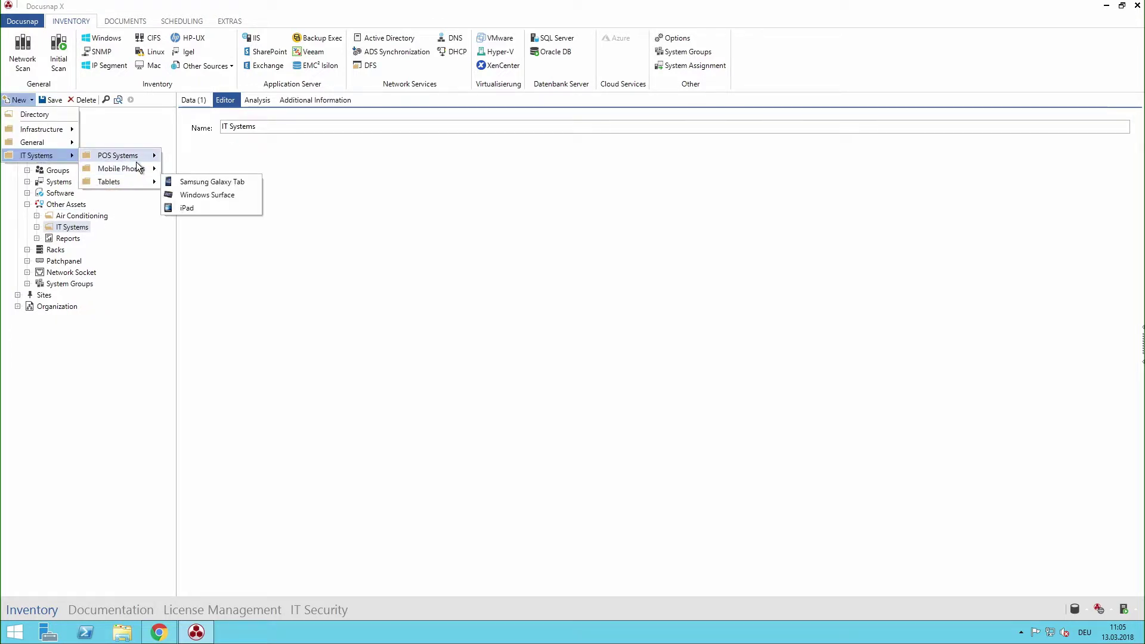
pyautogui.click(291, 292)
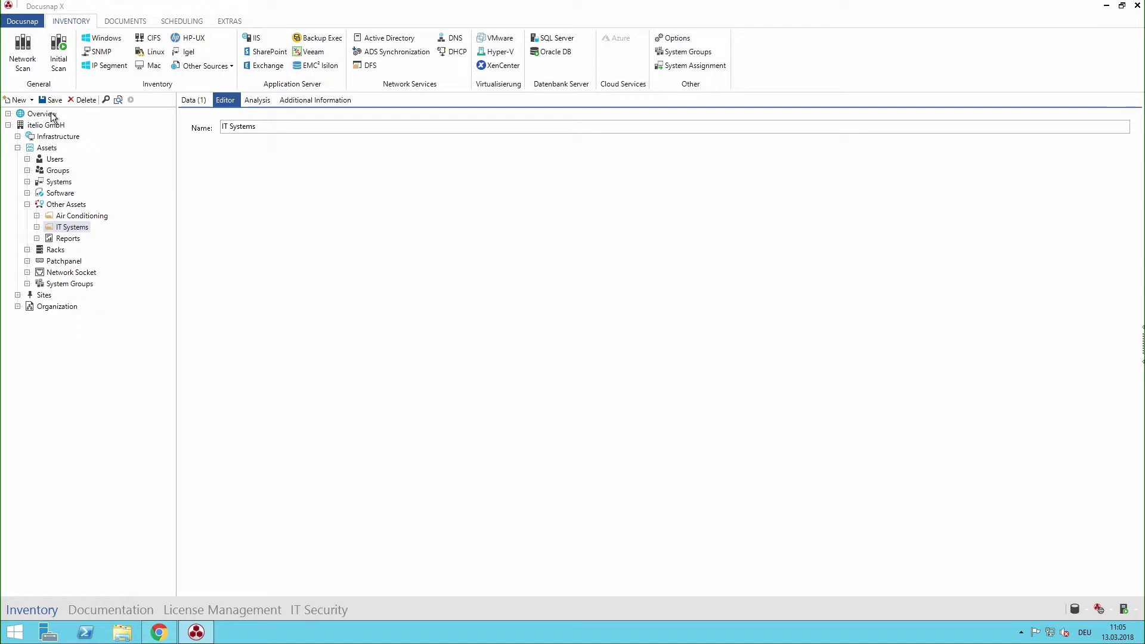
# Open the Docusnap Management IT asset editor and expand the IT Systems category.
pyautogui.click(28, 20)
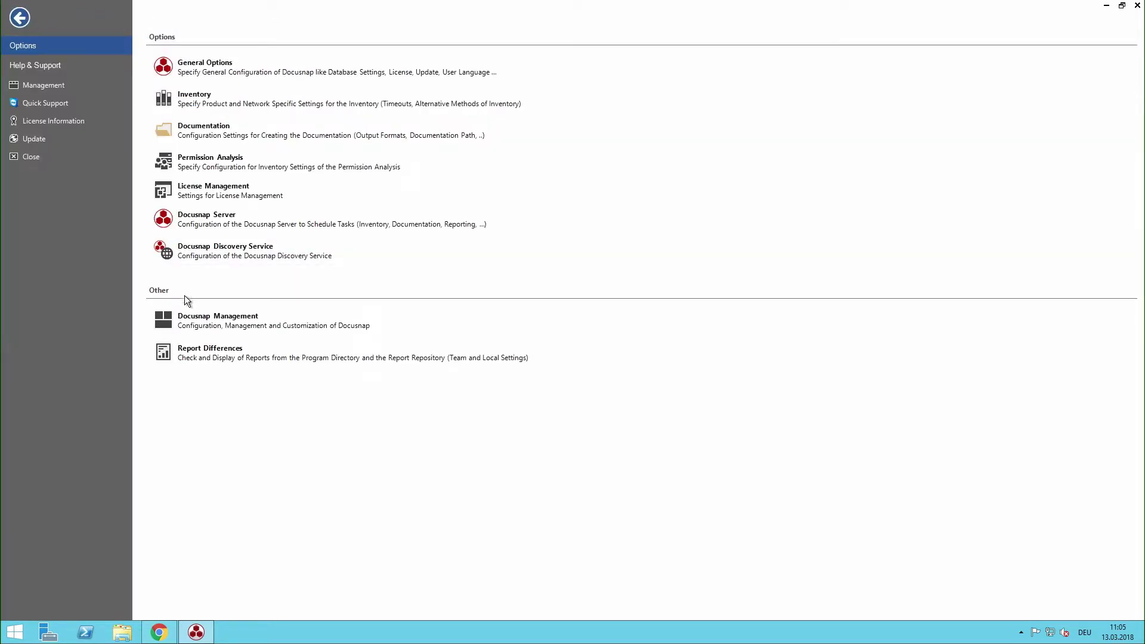
pyautogui.click(202, 322)
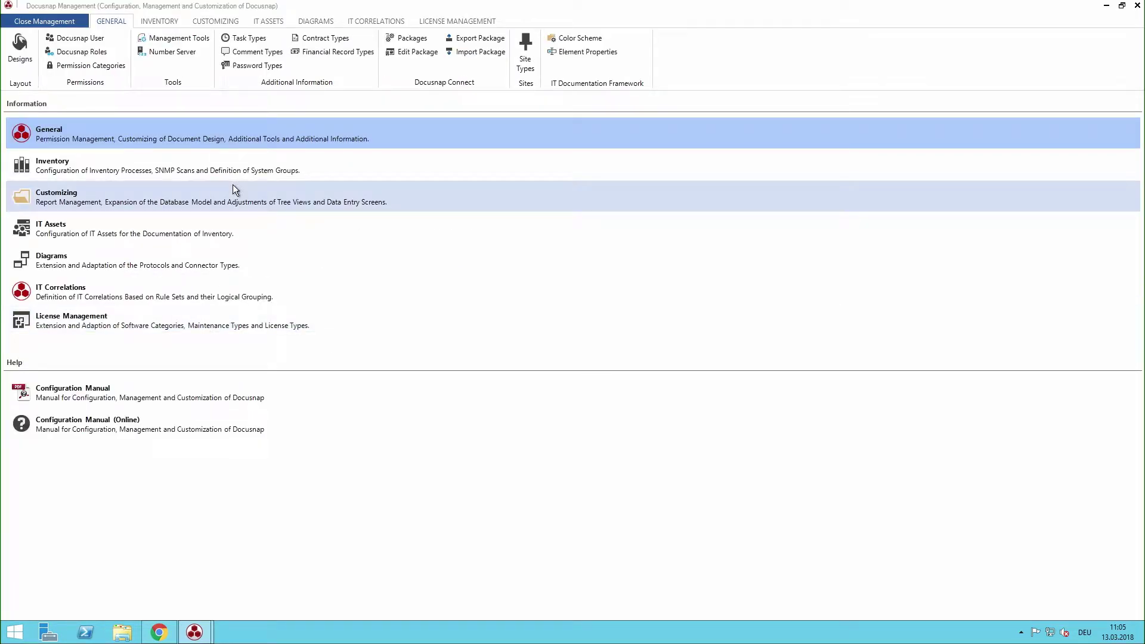
pyautogui.click(282, 22)
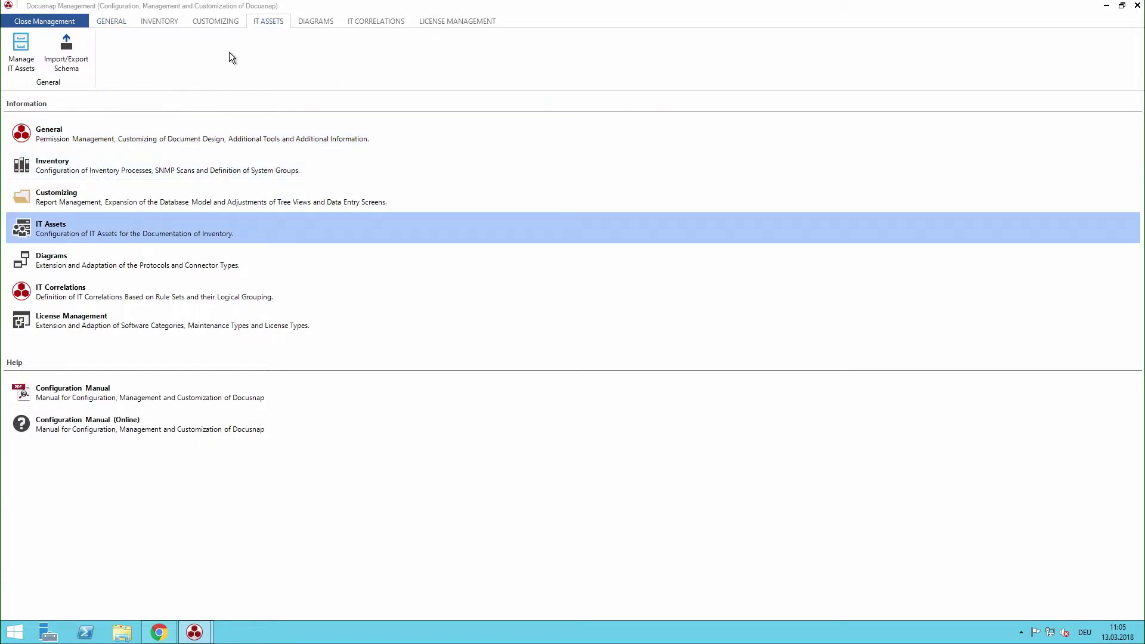
pyautogui.click(23, 70)
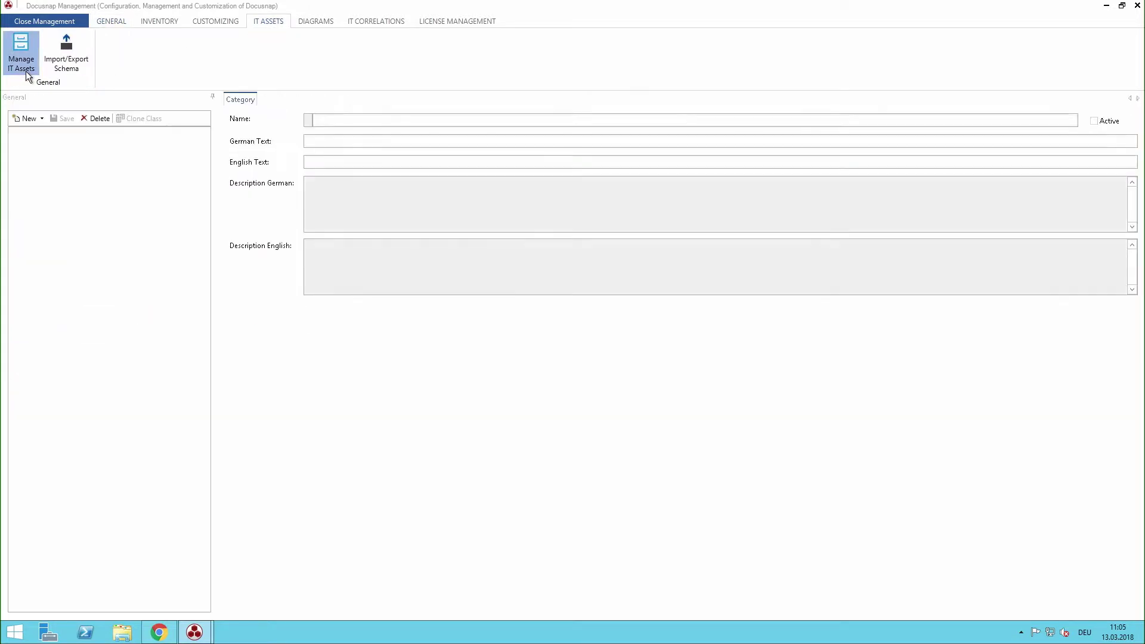
pyautogui.click(29, 157)
pyautogui.click(17, 156)
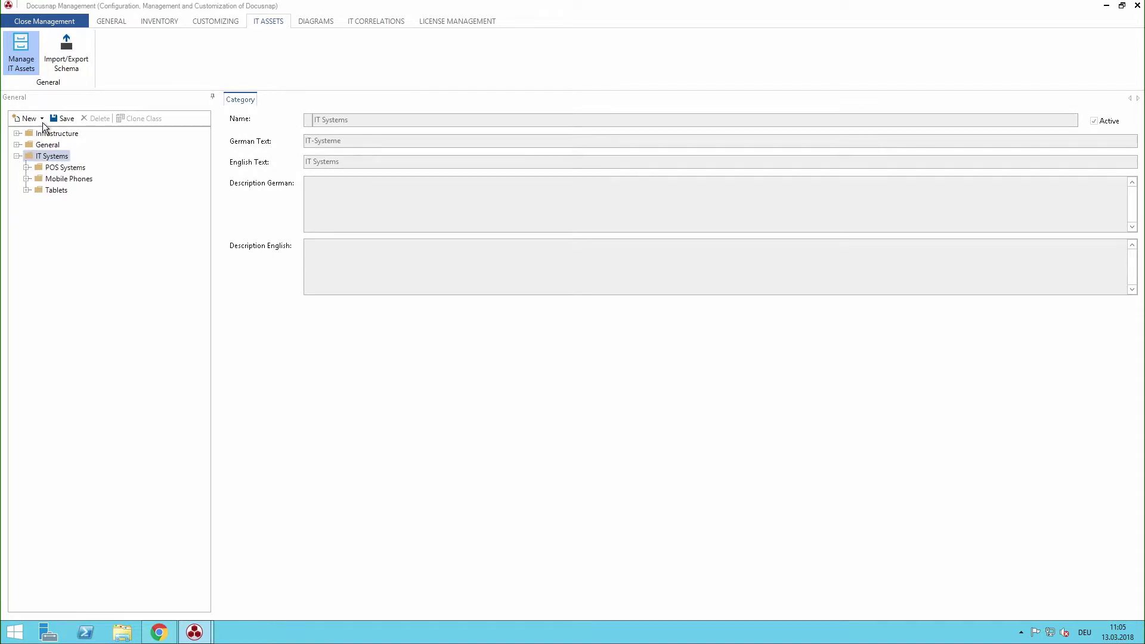
# Add subcategory 'ipphone' with German text 'IP Telefonie' and English text 'IP Phones'.
pyautogui.click(41, 119)
pyautogui.click(47, 146)
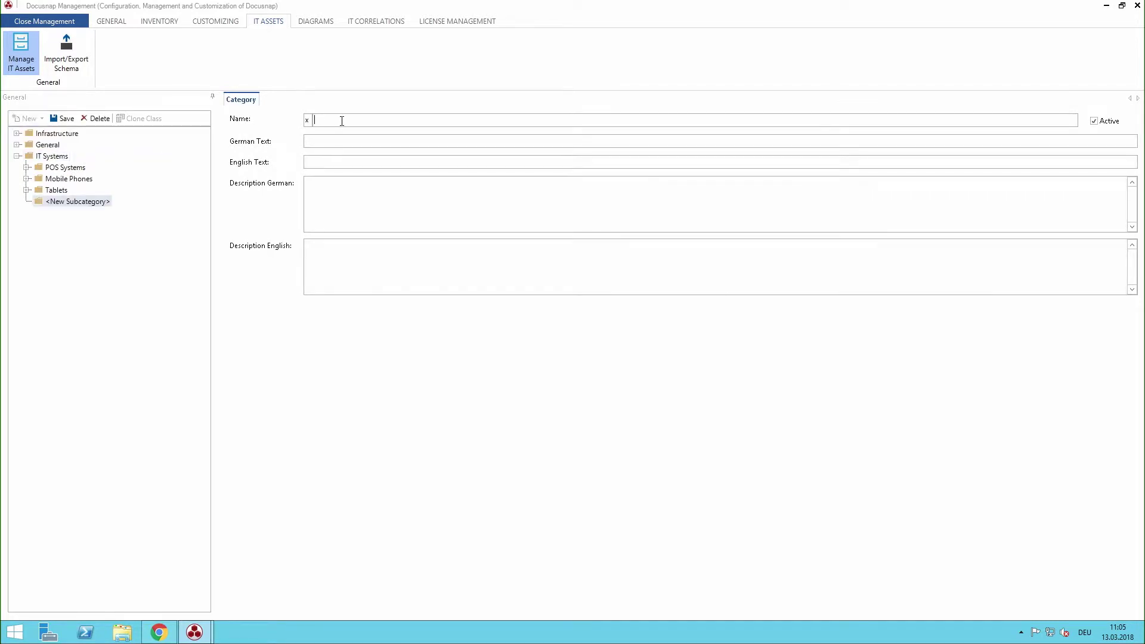
pyautogui.write('iph')
pyautogui.press('BackSpace')
pyautogui.write('phone')
pyautogui.click(306, 141)
pyautogui.write('IP TelefoIP Phones')
# Save the ipphone subcategory and start a new class named 'IPphone' beneath it.
pyautogui.click(63, 118)
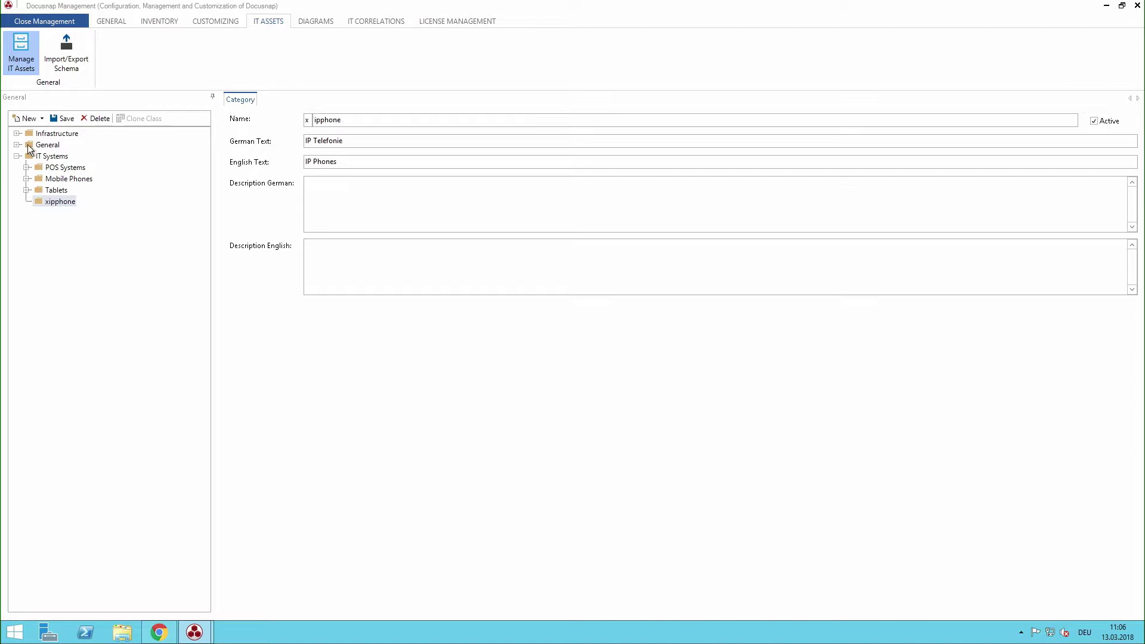
pyautogui.click(31, 119)
pyautogui.click(41, 156)
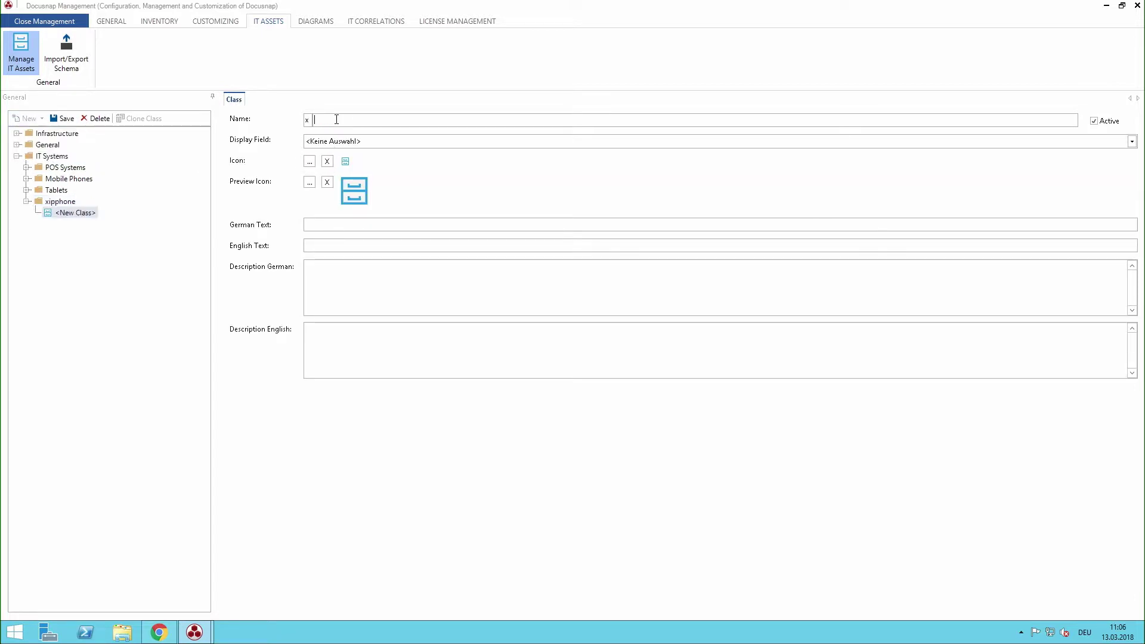
pyautogui.write('IP Phone')
pyautogui.press('BackSpace')
pyautogui.press('BackSpace')
pyautogui.press('BackSpace')
pyautogui.press('BackSpace')
pyautogui.press('BackSpace')
pyautogui.press('BackSpace')
pyautogui.write('phone')
# Give the IPphone class German text 'IP Telefon' and English text 'IP Phone', and save.
pyautogui.click(352, 148)
pyautogui.click(427, 221)
pyautogui.click(426, 225)
pyautogui.write('IP TelefonIP Phone')
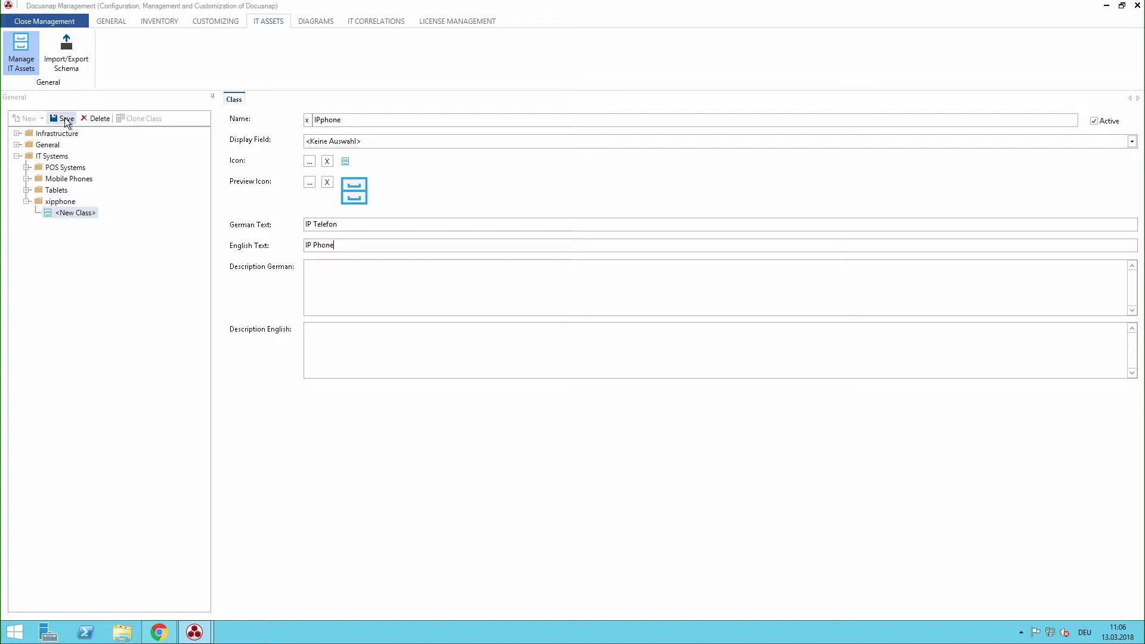
pyautogui.click(65, 119)
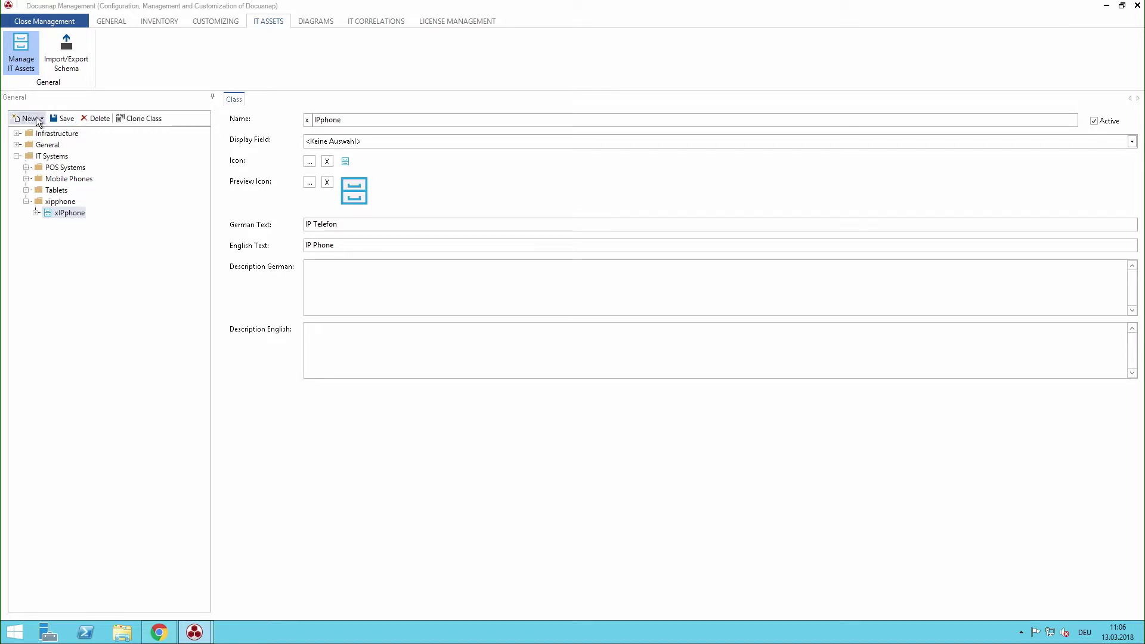
# Expand the IPphone class's tabs and select its xGeneral section.
pyautogui.click(36, 118)
pyautogui.click(45, 159)
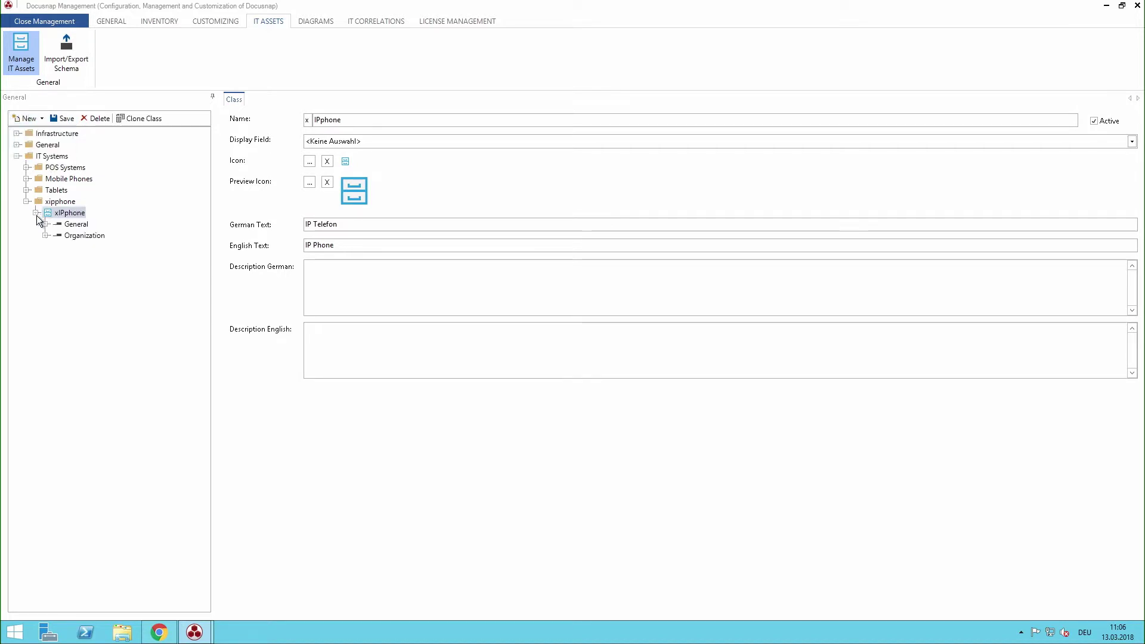
pyautogui.click(75, 224)
pyautogui.click(74, 236)
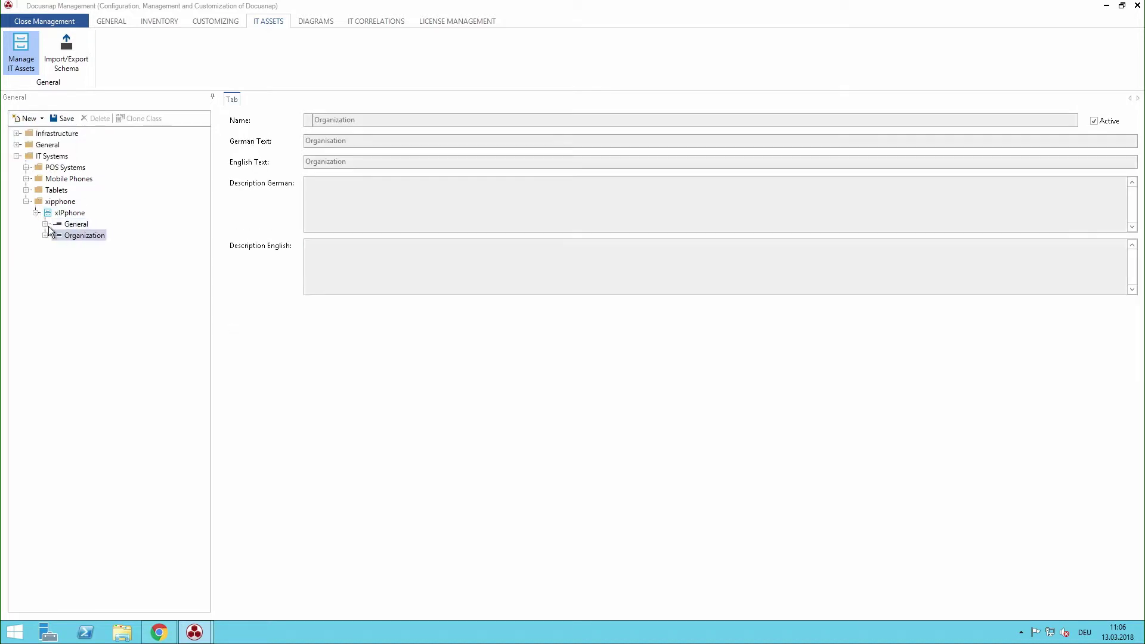
pyautogui.click(45, 225)
pyautogui.click(45, 247)
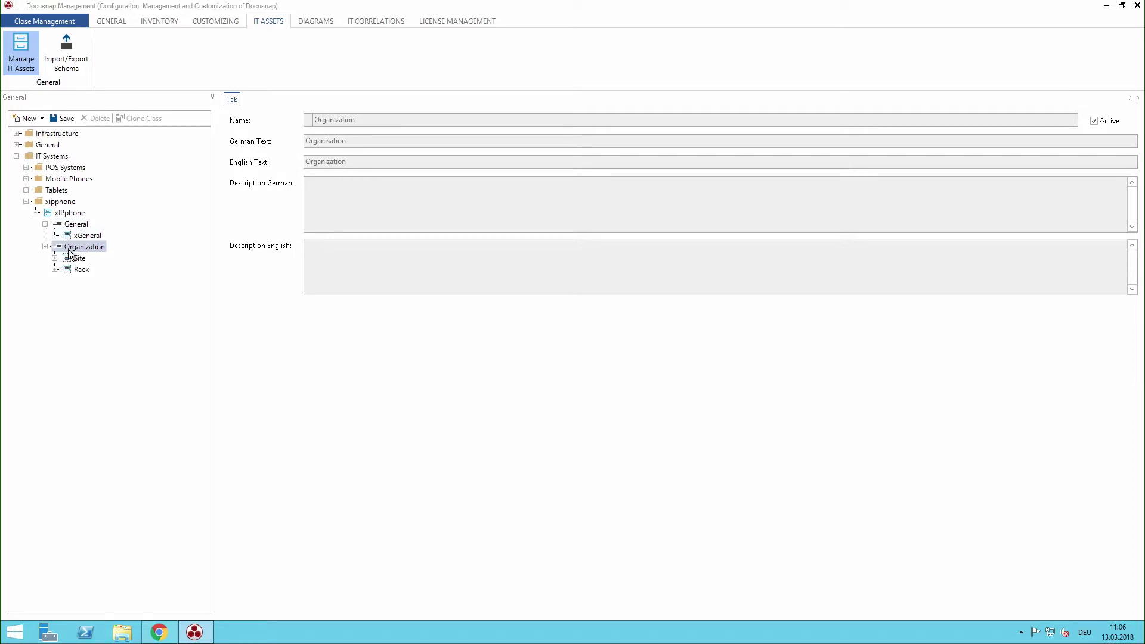
pyautogui.click(74, 257)
pyautogui.click(80, 247)
pyautogui.click(81, 237)
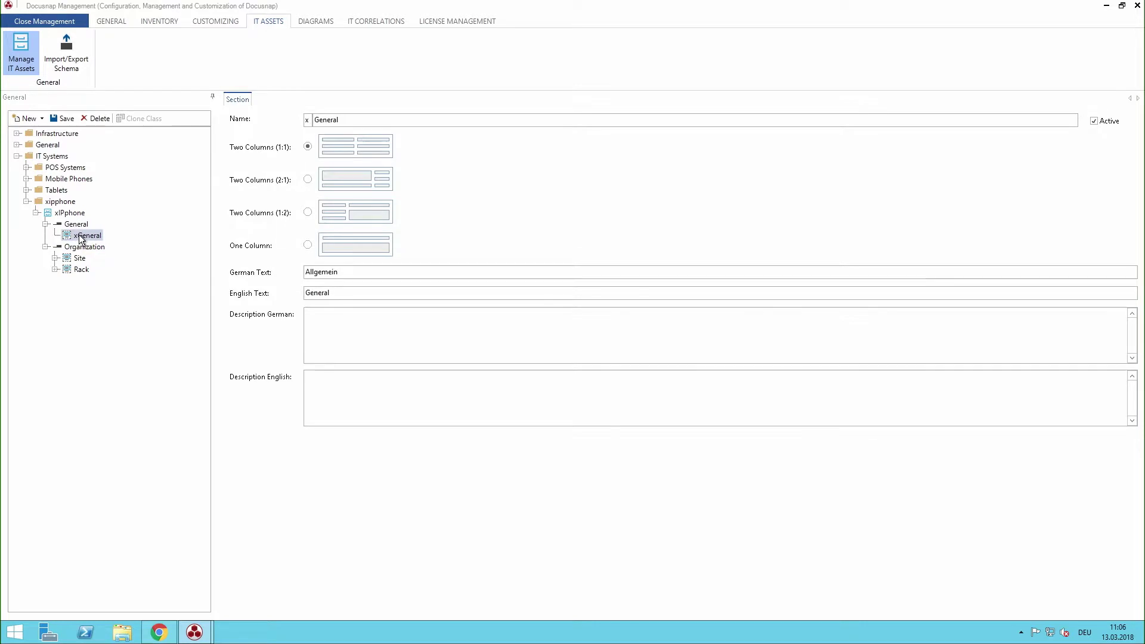
# Add a 'Name' property with German and English text 'Name' and save it.
pyautogui.click(29, 118)
pyautogui.click(42, 158)
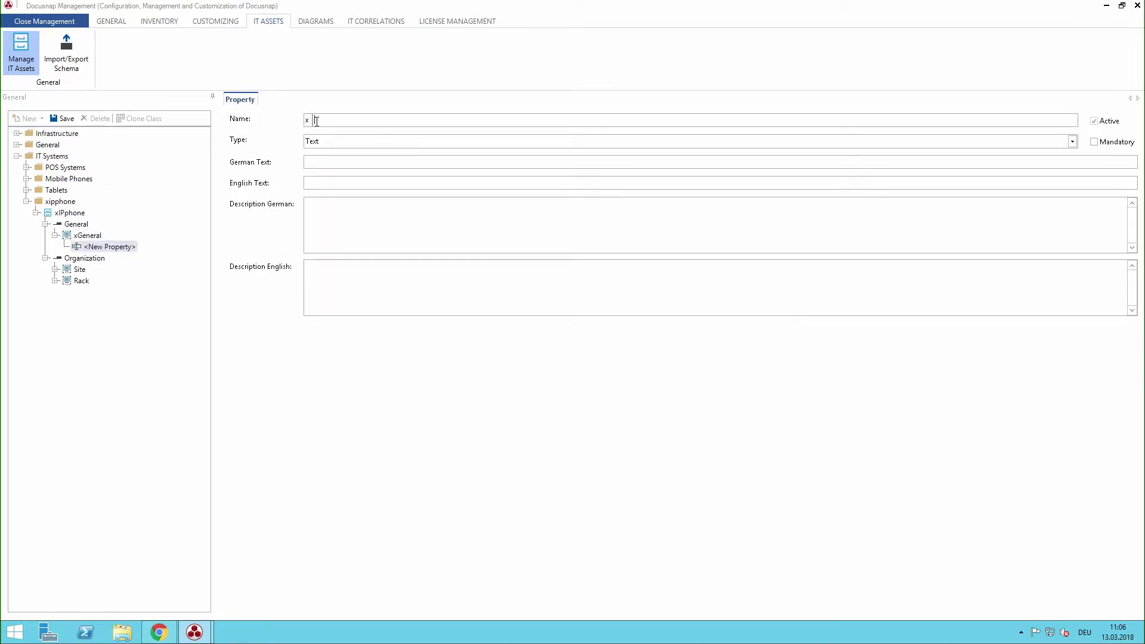
pyautogui.write('Name')
pyautogui.press('Tab')
pyautogui.press('Tab')
pyautogui.press('Tab')
pyautogui.write('Name')
pyautogui.press('Tab')
pyautogui.write('Name')
pyautogui.click(62, 116)
# Add a 'Vendor' property with German text 'Hersteller' and English text 'Vendor', and save.
pyautogui.click(37, 119)
pyautogui.click(58, 145)
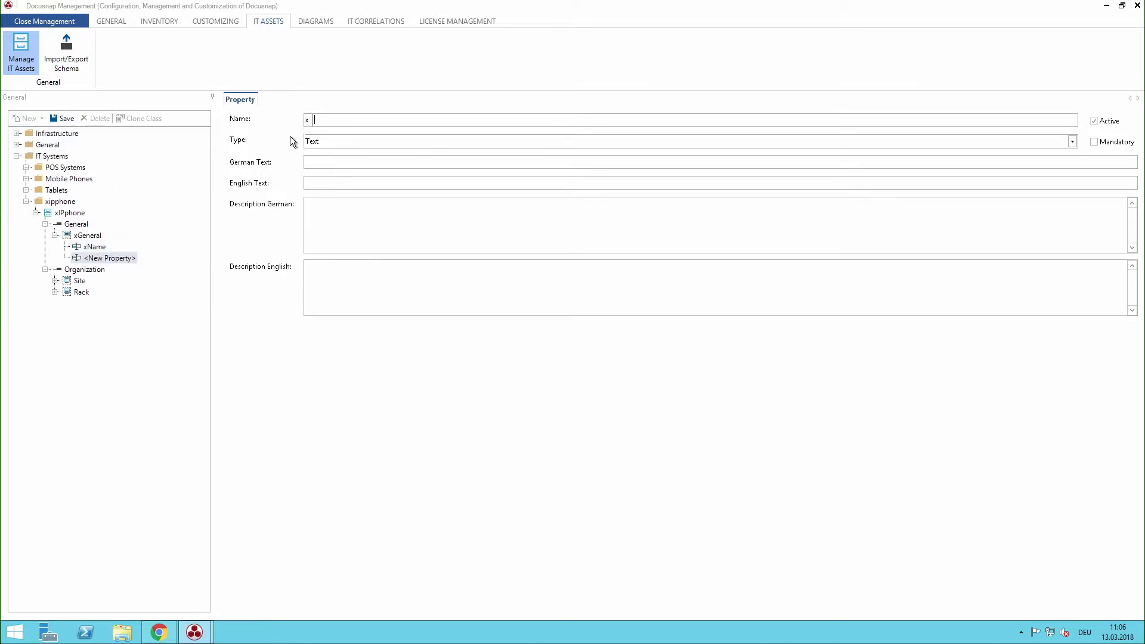
pyautogui.click(331, 124)
pyautogui.write('Vendor')
pyautogui.press('Tab')
pyautogui.press('Tab')
pyautogui.press('Tab')
pyautogui.write('Hersteller')
pyautogui.press('Tab')
pyautogui.write('Vendor')
pyautogui.click(65, 119)
# Add a 'Model' property with German text 'Modell' and English text 'Type', and save.
pyautogui.click(37, 116)
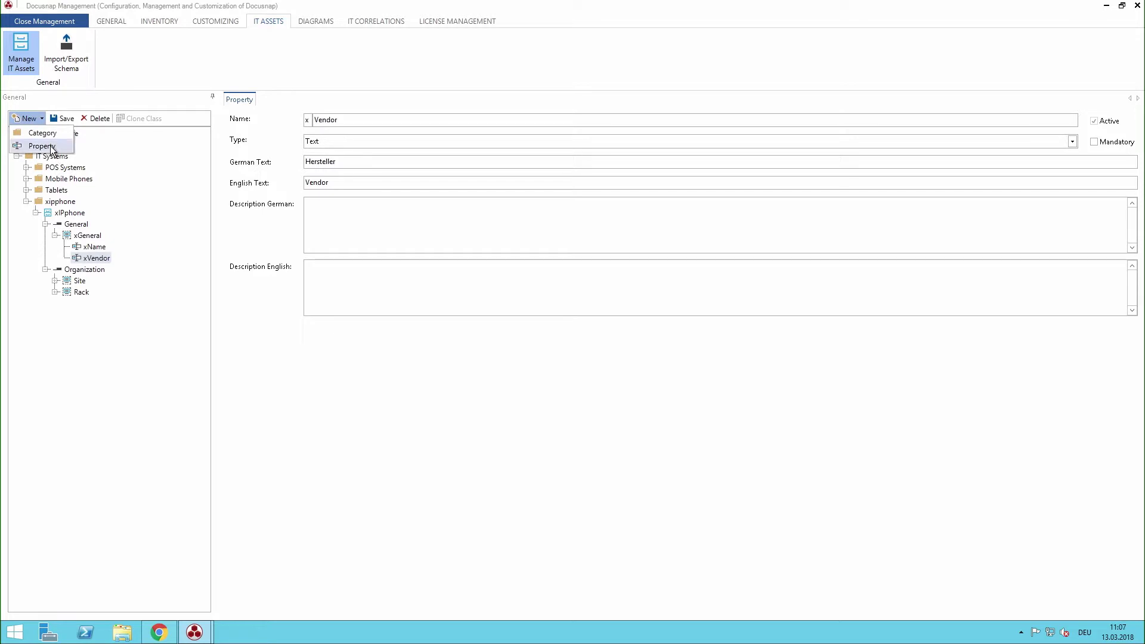
pyautogui.click(42, 146)
pyautogui.write('Model')
pyautogui.press('Tab')
pyautogui.press('Tab')
pyautogui.press('Tab')
pyautogui.write('ModeModel')
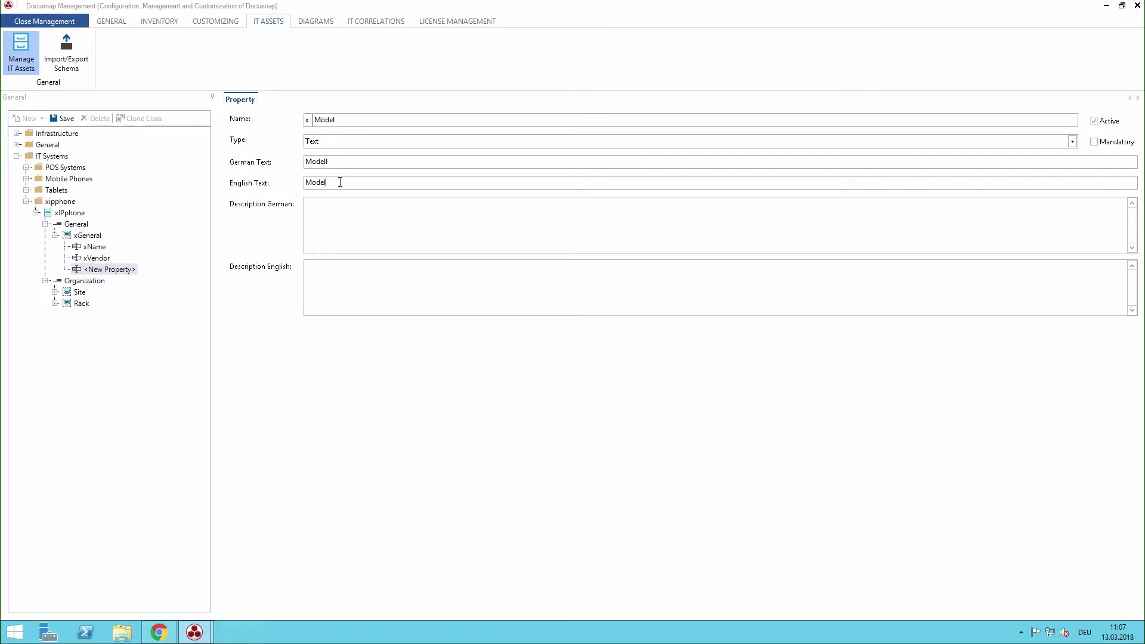
pyautogui.doubleClick(329, 182)
pyautogui.write('Type')
pyautogui.click(52, 122)
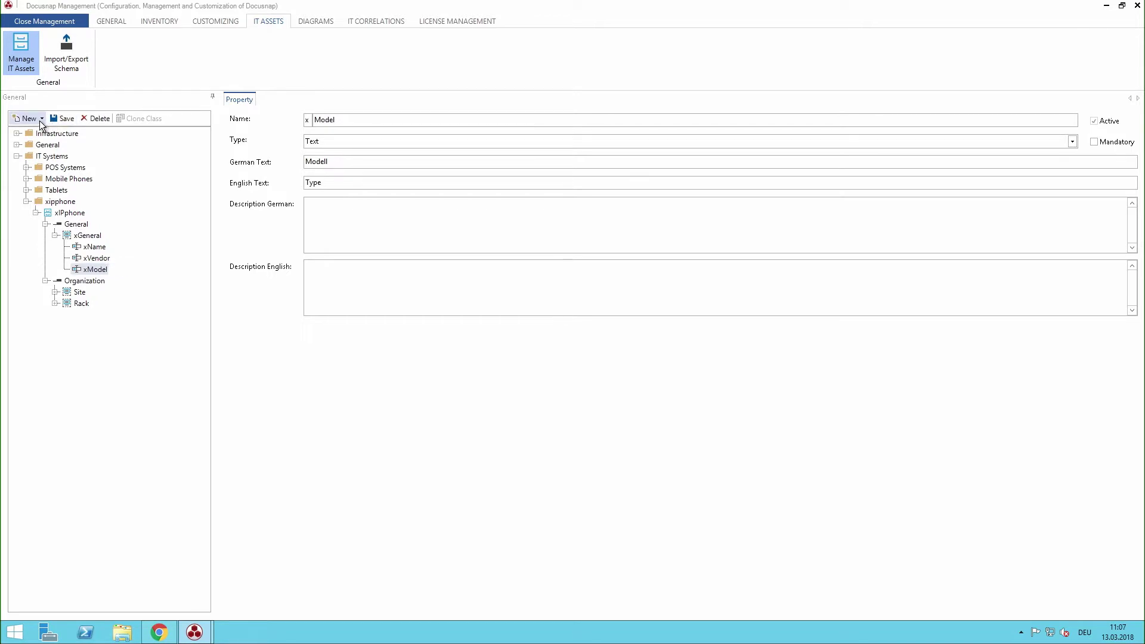
# Add and save property 'network informatino', labelled Netzwerkinformationen / Network Information, type Network Information.
pyautogui.click(41, 145)
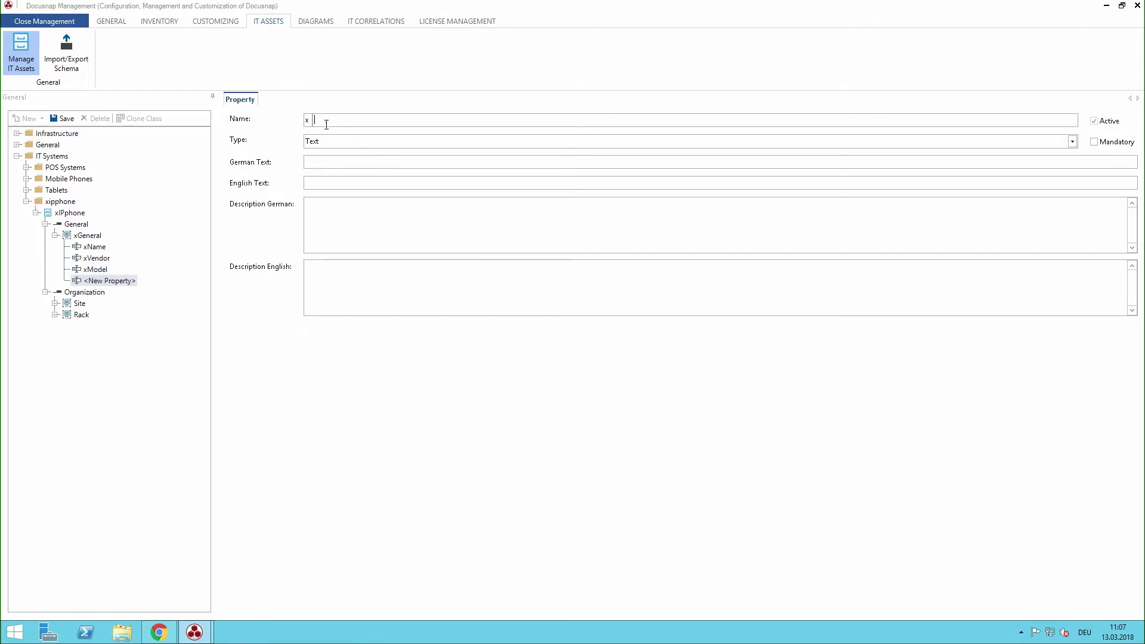
pyautogui.write('network informatino')
pyautogui.press('Tab')
pyautogui.press('Tab')
pyautogui.press('Tab')
pyautogui.write('NetzwerkinformationeNetwork Information')
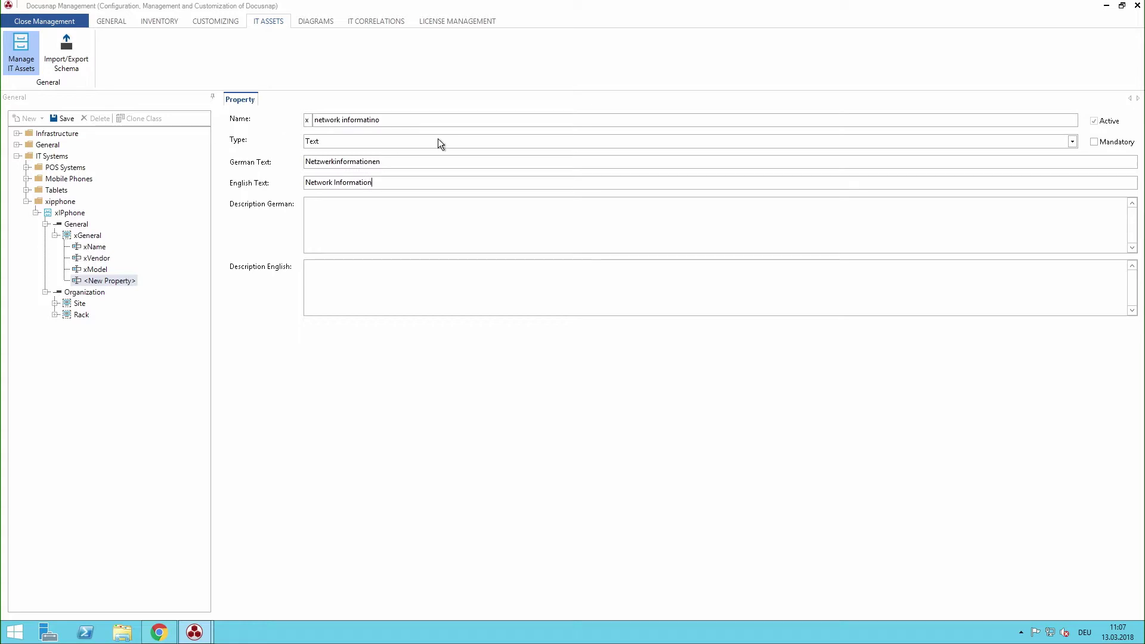
pyautogui.click(437, 139)
pyautogui.press('Escape')
pyautogui.scroll(-1, 355, 136)
pyautogui.click(62, 118)
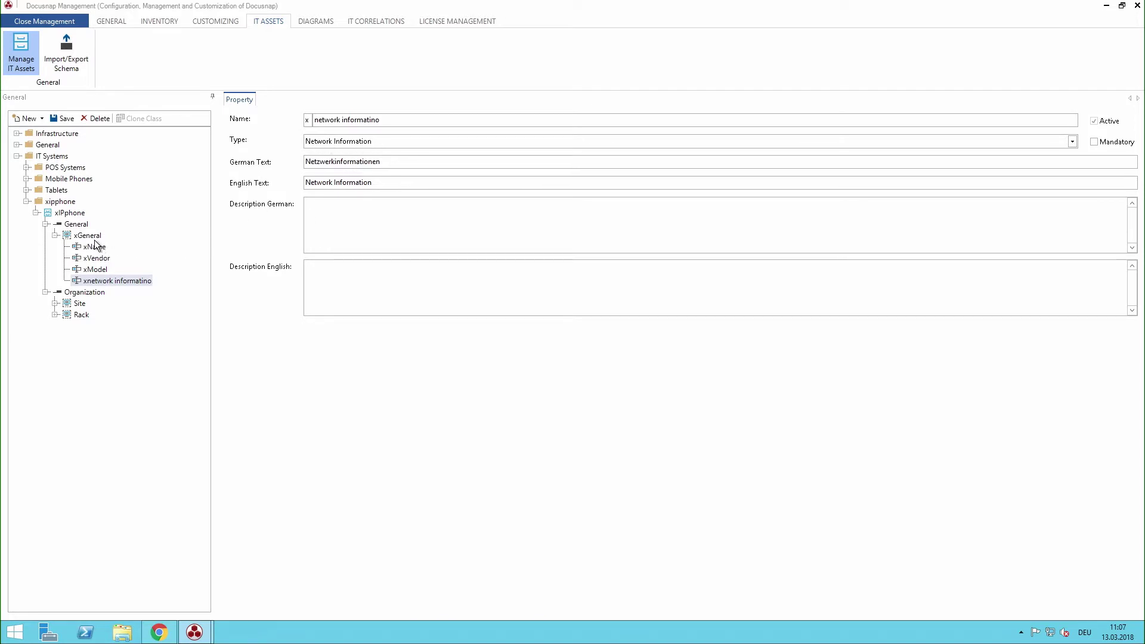
# Set the xIPphone class's display field to xName, save, and close Management.
pyautogui.click(86, 236)
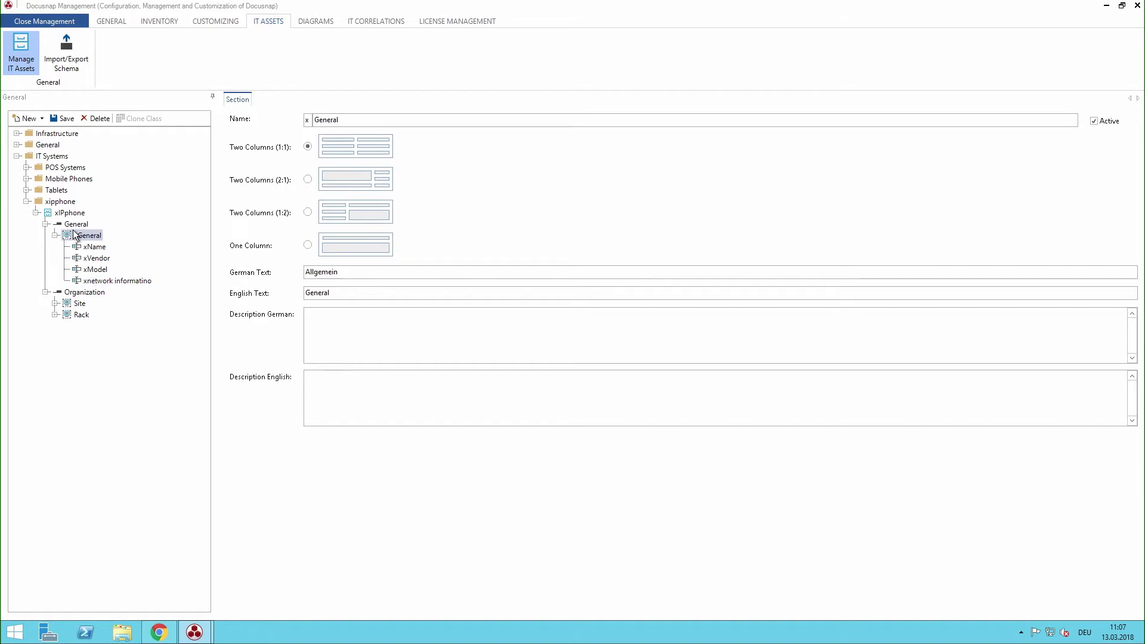
pyautogui.click(73, 225)
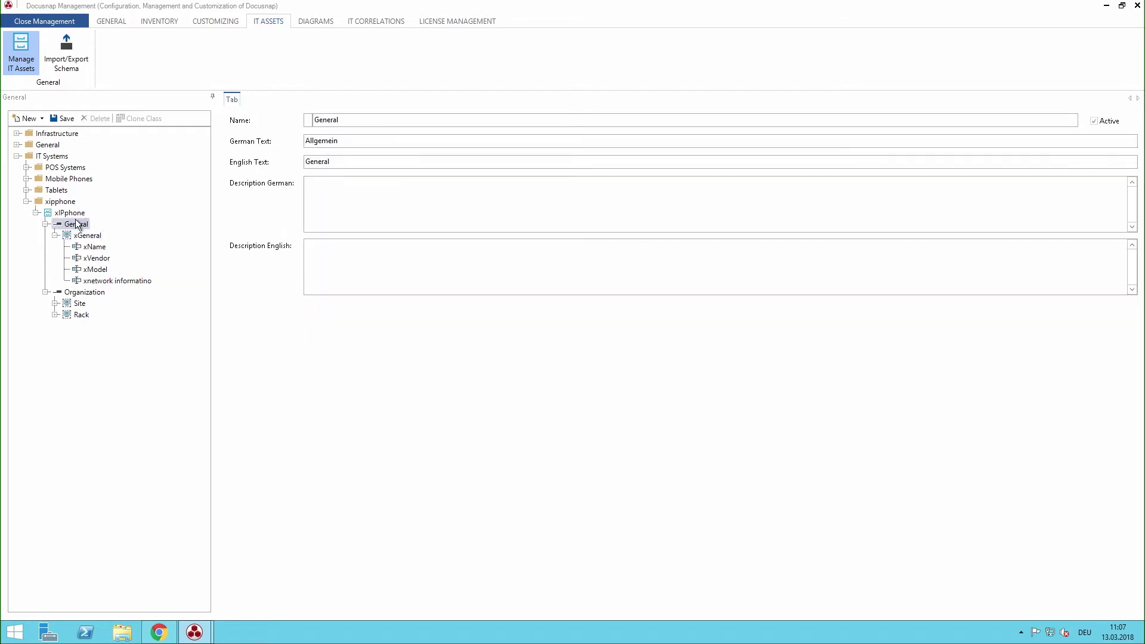
pyautogui.click(69, 214)
pyautogui.click(423, 139)
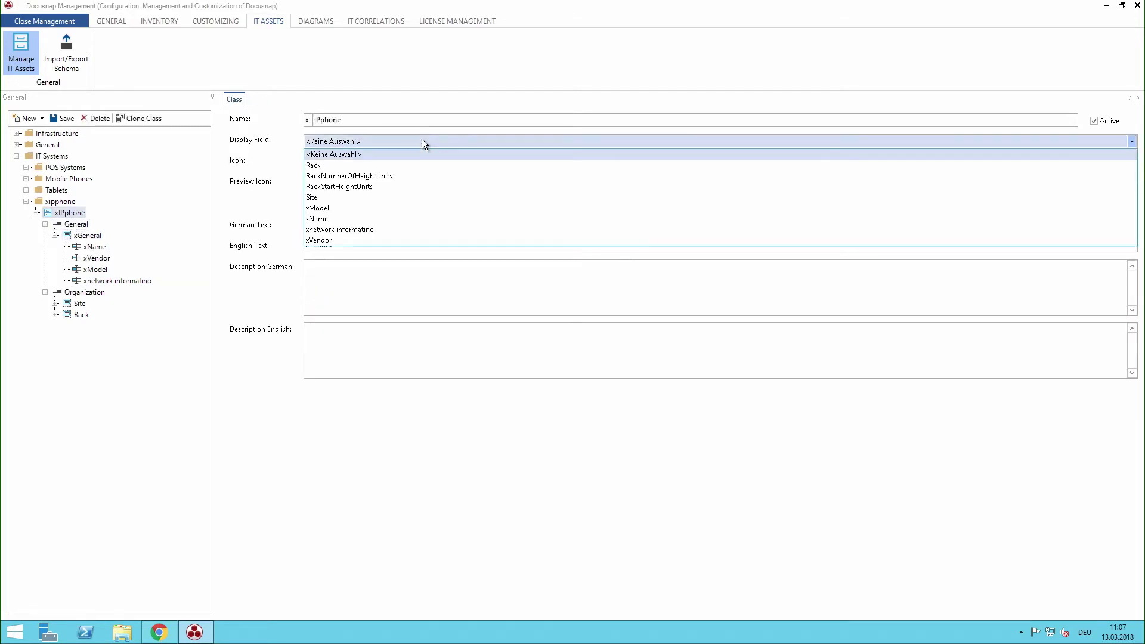
pyautogui.click(343, 219)
pyautogui.click(69, 120)
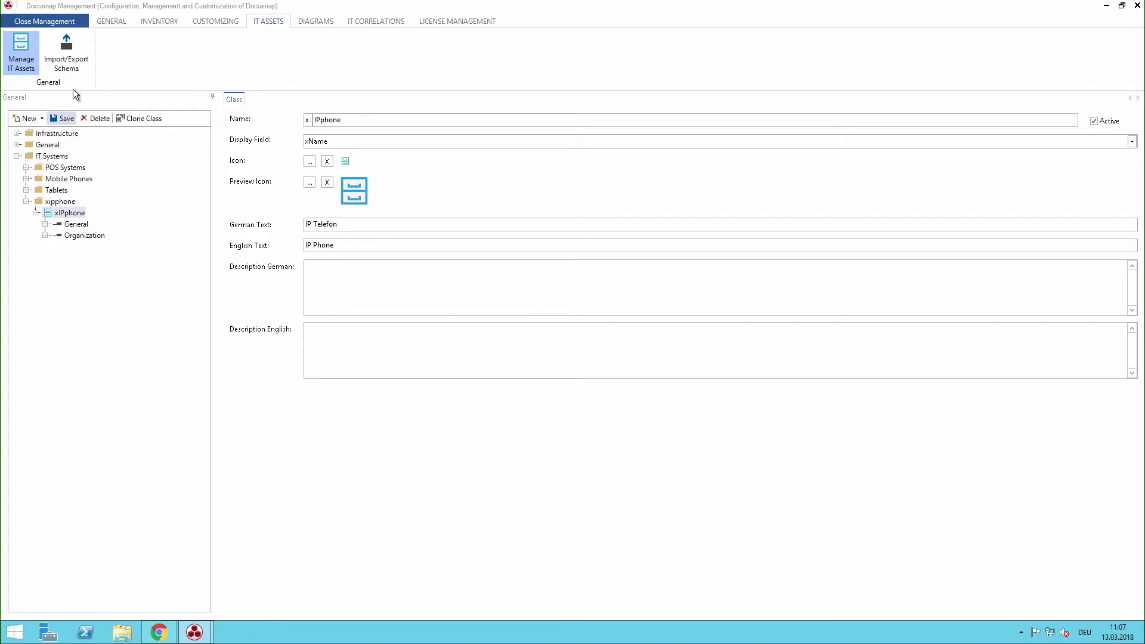
pyautogui.click(66, 24)
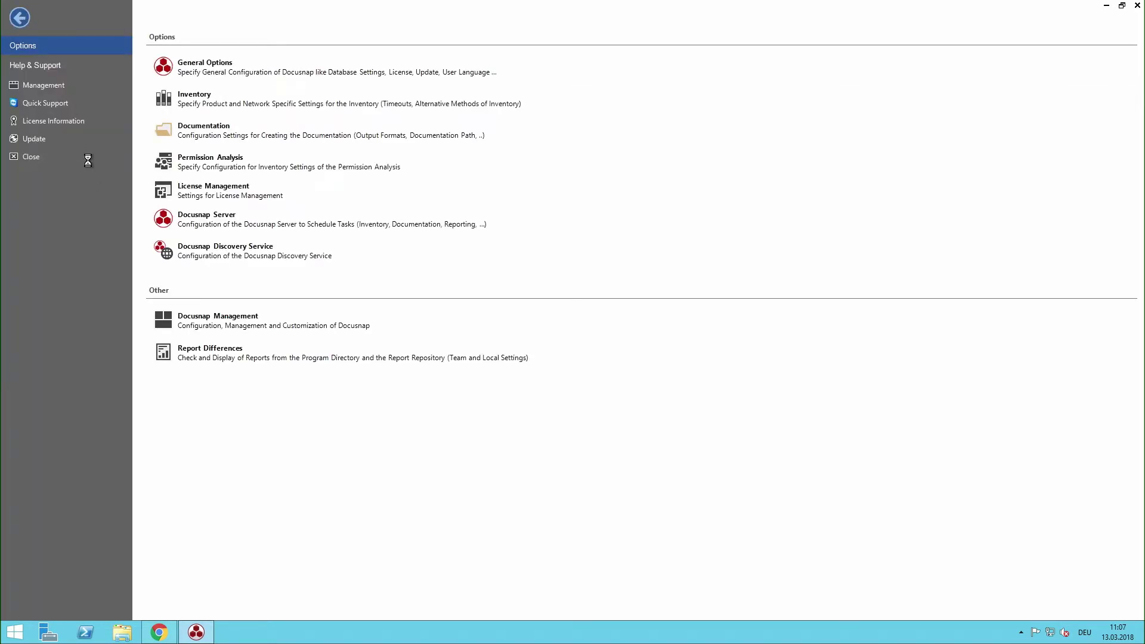
# Under Assets > Other Assets > IT Systems, create a new IP Phone entry.
pyautogui.click(7, 126)
pyautogui.click(17, 147)
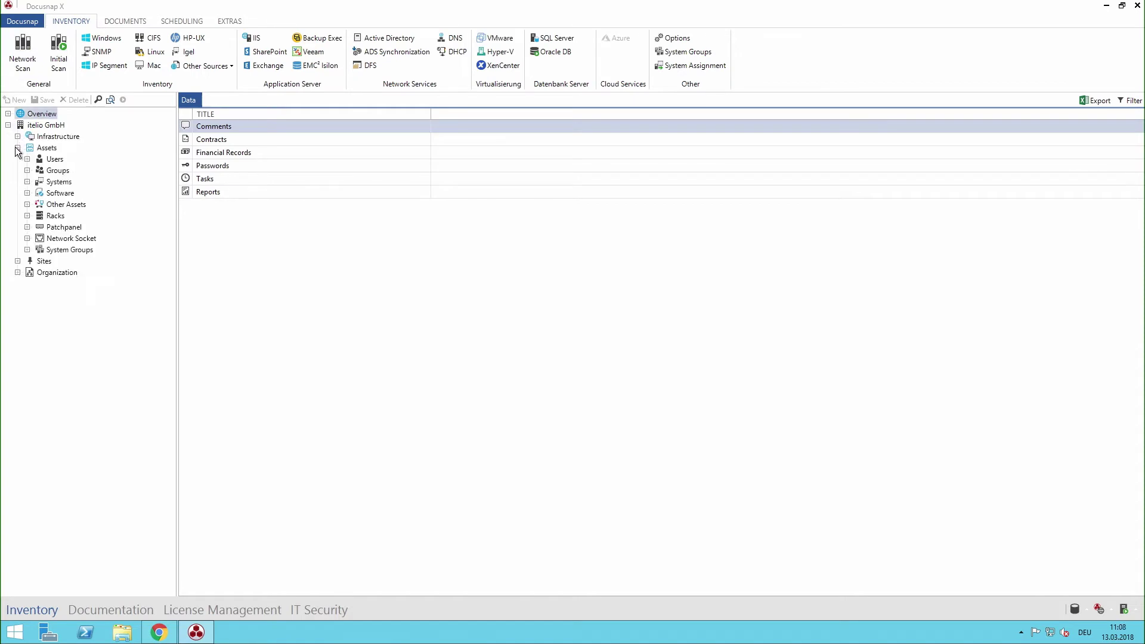
pyautogui.click(27, 204)
pyautogui.click(38, 226)
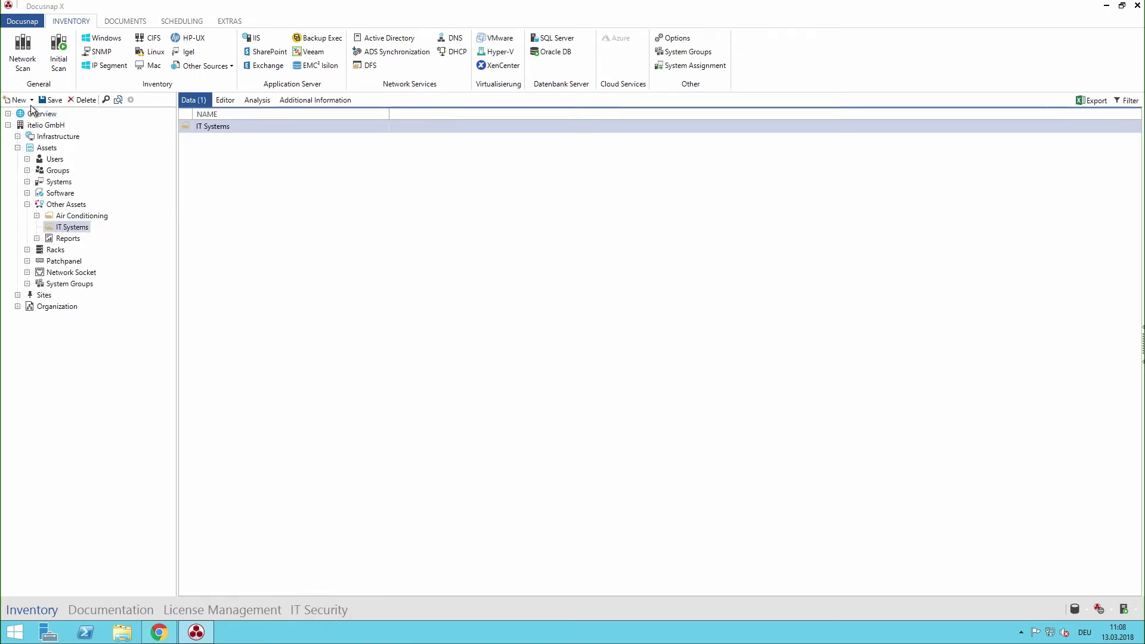
pyautogui.click(29, 102)
pyautogui.moveTo(44, 156)
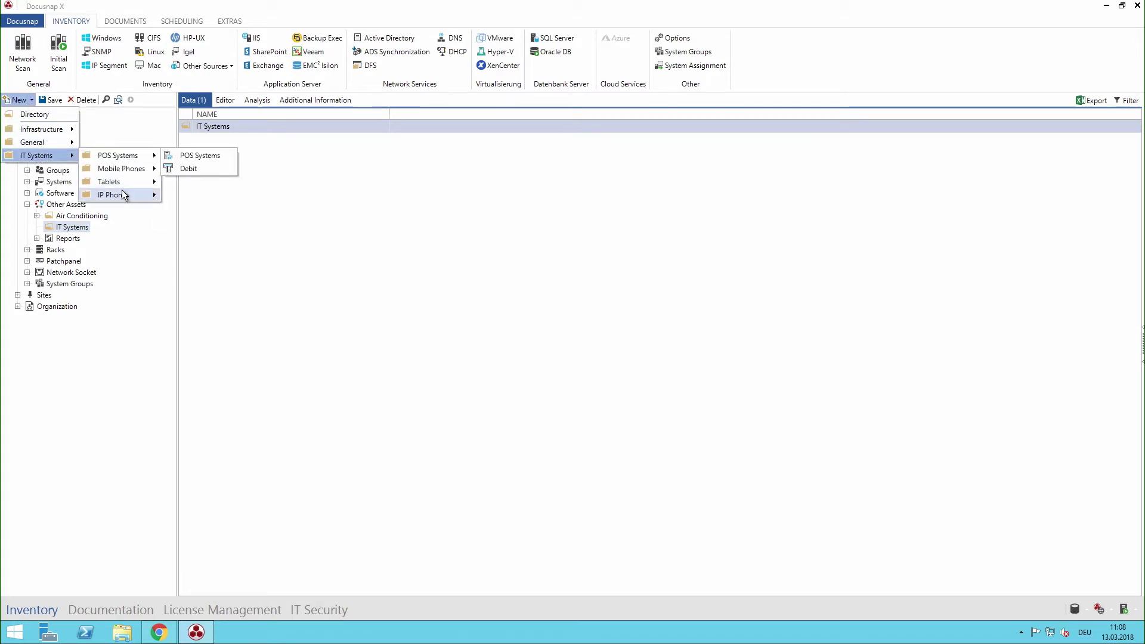
pyautogui.moveTo(133, 196)
pyautogui.click(187, 195)
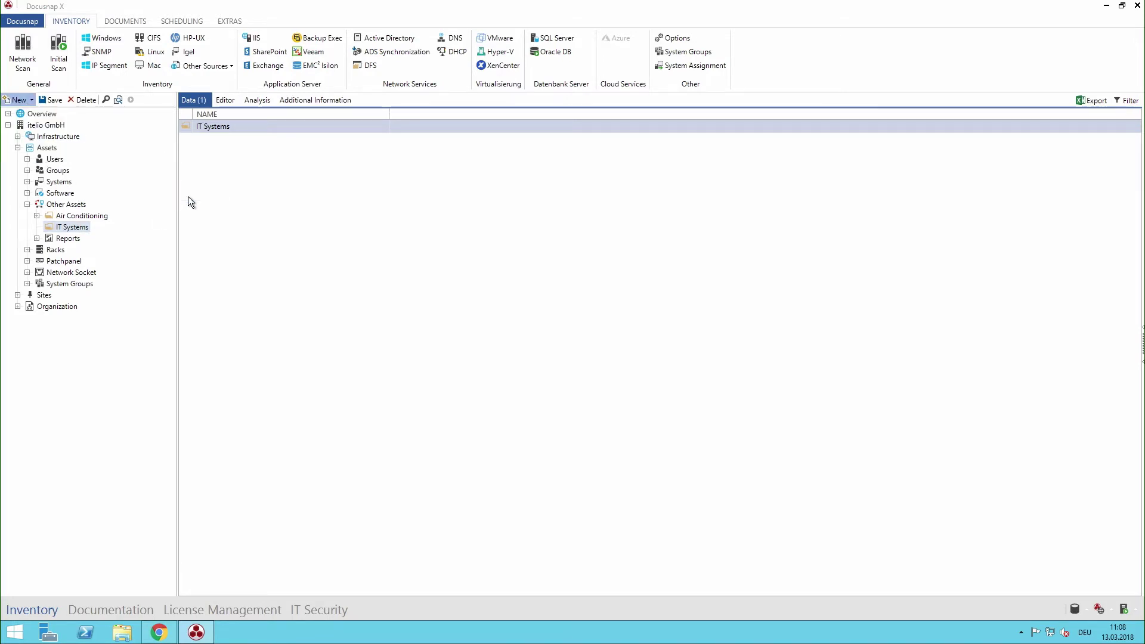
# Enter name 'Docusnap Phone', vendor itelio GmbH, type Phone5.0, IP 192.168.2.3, mask 255.255.255.0, and save.
pyautogui.click(323, 154)
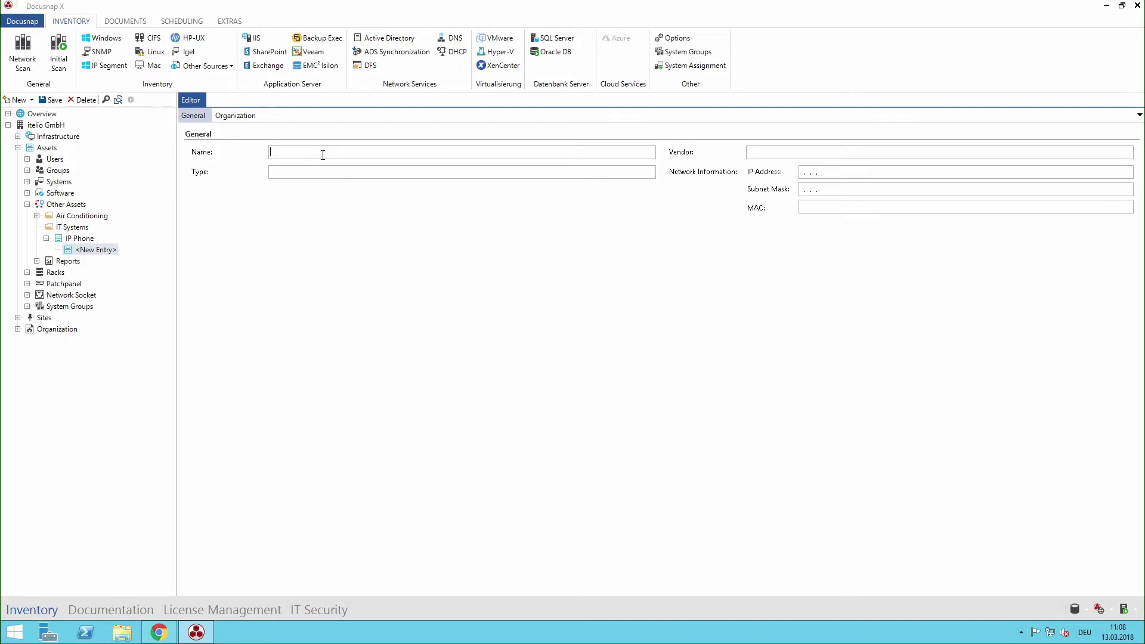
pyautogui.write('Docusnap Phone')
pyautogui.write('itelio Gmb')
pyautogui.write('H')
pyautogui.press('Tab')
pyautogui.write('Phone5.0')
pyautogui.press('Tab')
pyautogui.write('192')
pyautogui.write('.168.2.')
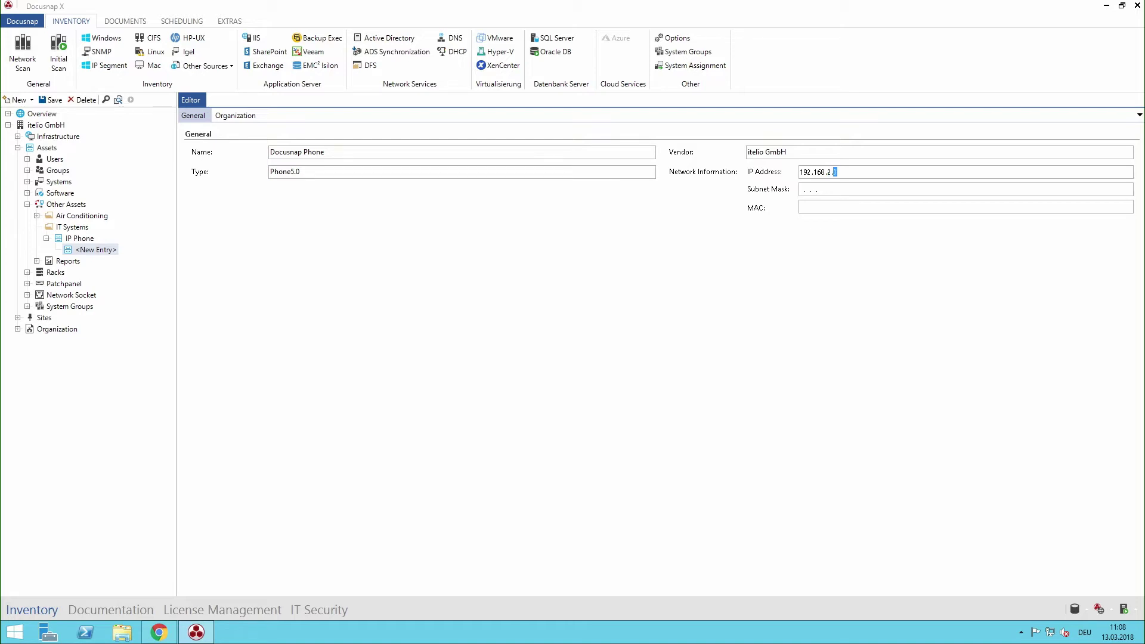
pyautogui.press('Tab')
pyautogui.write('255.255.255.0')
pyautogui.hotkey('ctrl', 's')
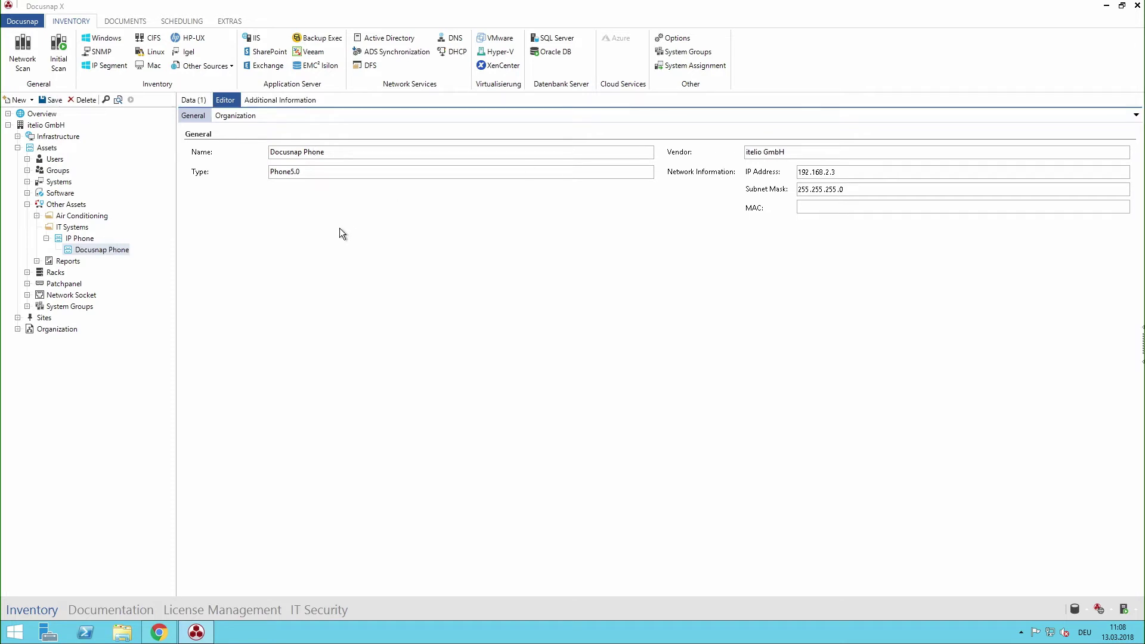
# Inspect Docusnap Phone's 192.168.2.0/24 group in the Infrastructure Network Map, then return to the IP Phone list.
pyautogui.click(76, 239)
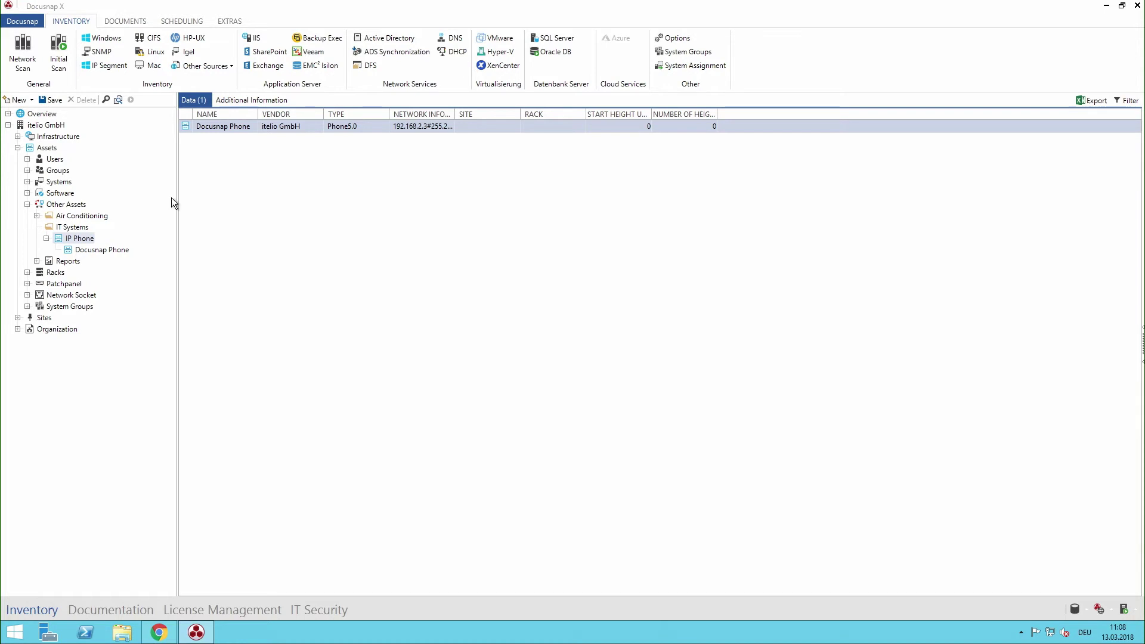
pyautogui.click(18, 136)
pyautogui.click(27, 171)
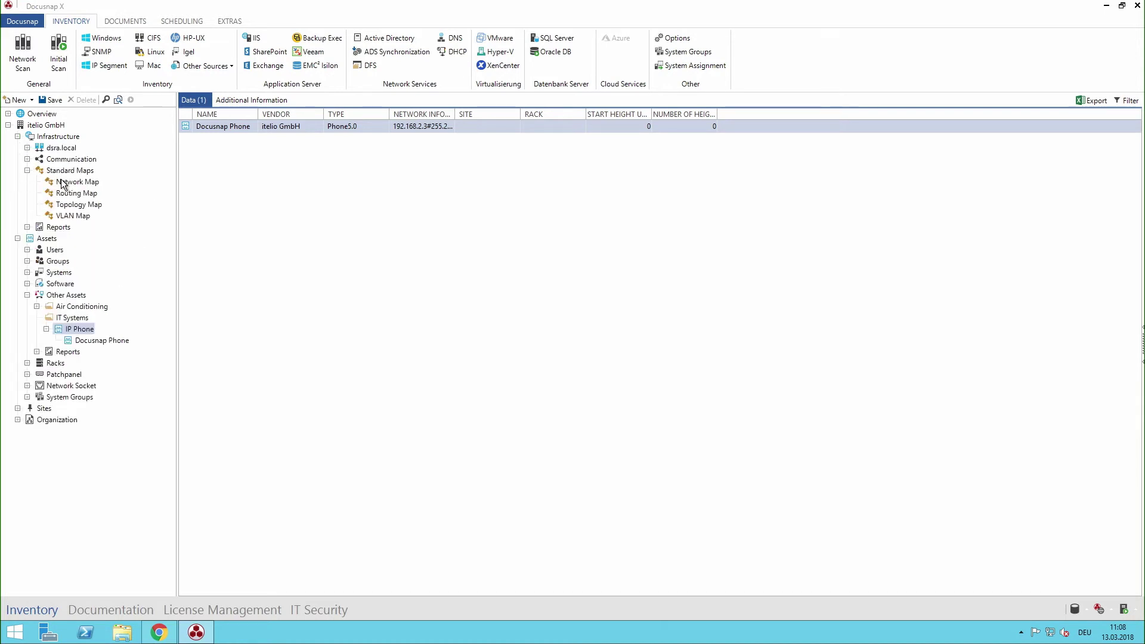
pyautogui.click(77, 182)
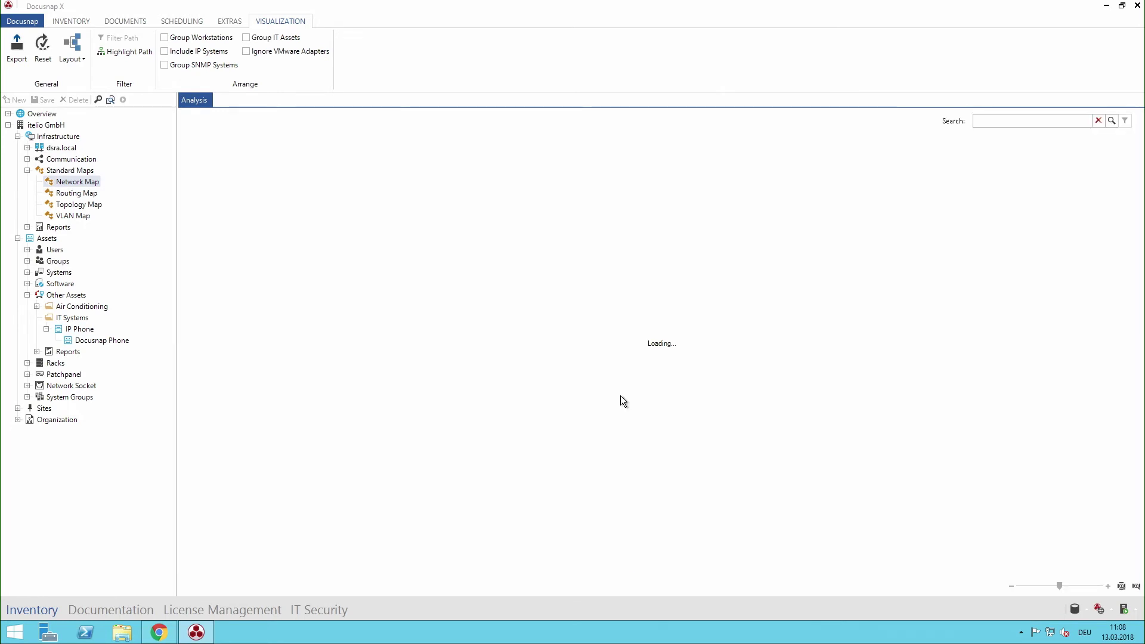
pyautogui.moveTo(451, 413); pyautogui.dragTo(724, 542)
pyautogui.moveTo(950, 347); pyautogui.dragTo(343, 155)
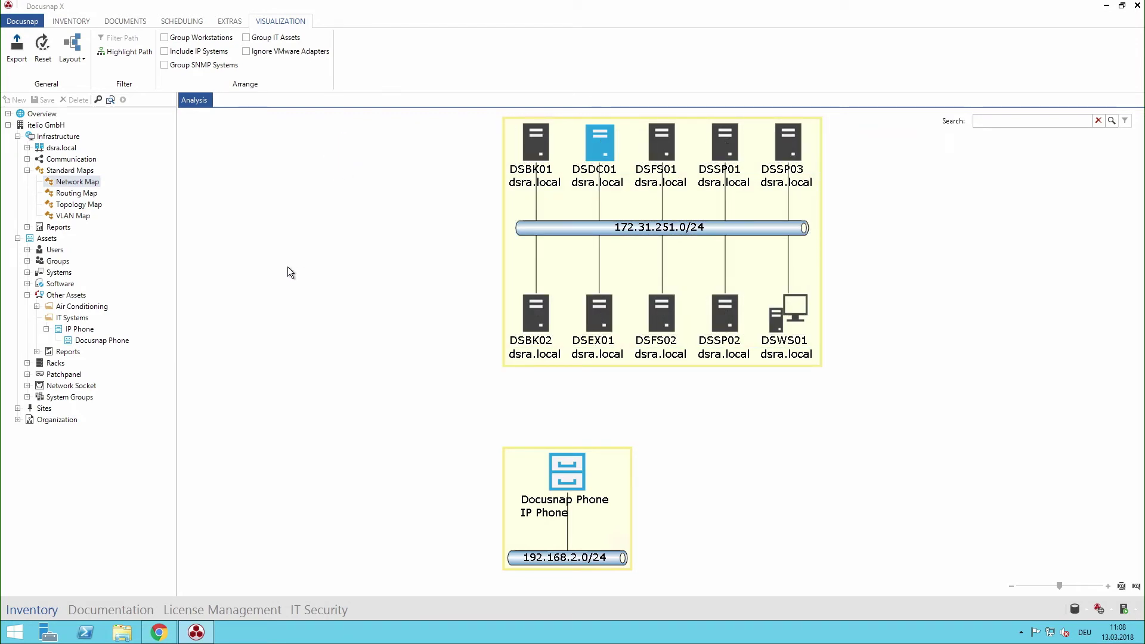
pyautogui.click(80, 331)
pyautogui.click(198, 21)
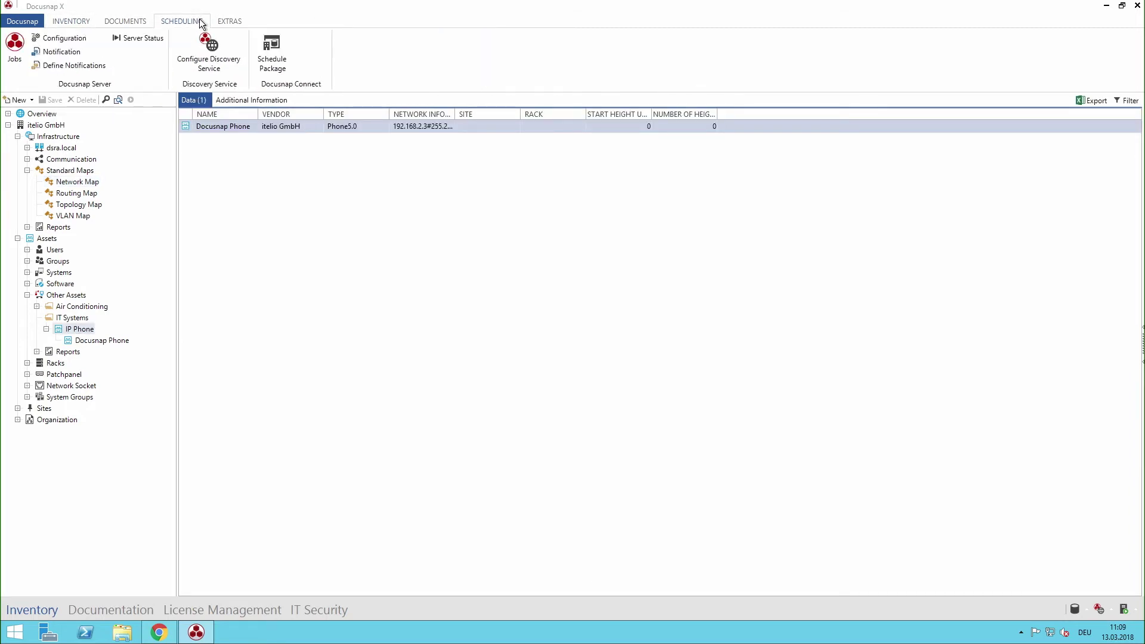
pyautogui.click(220, 22)
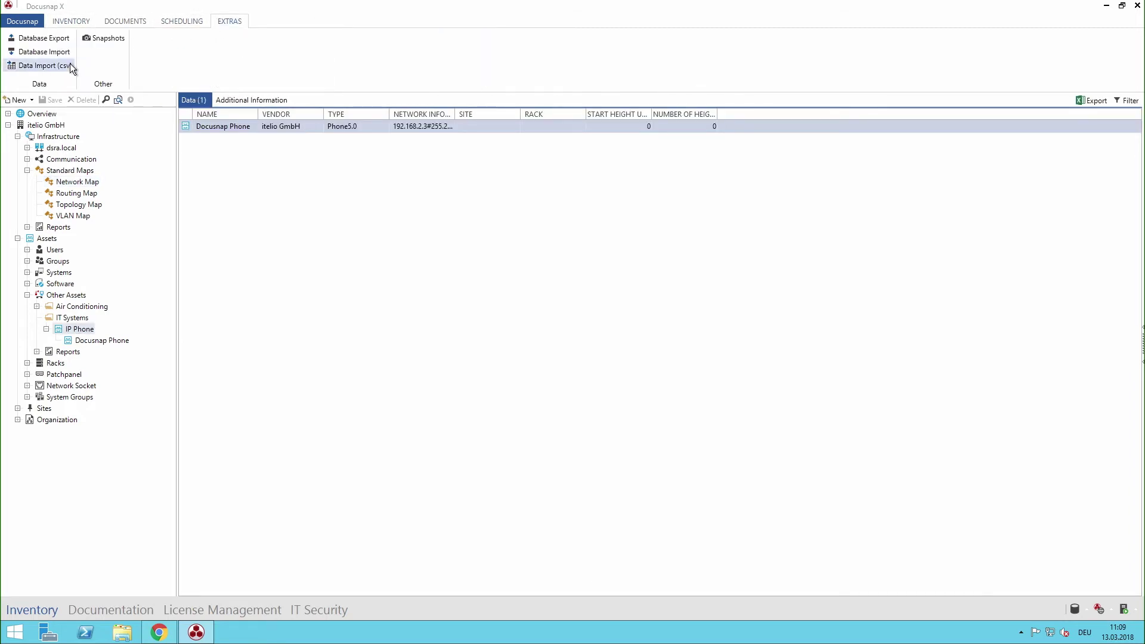